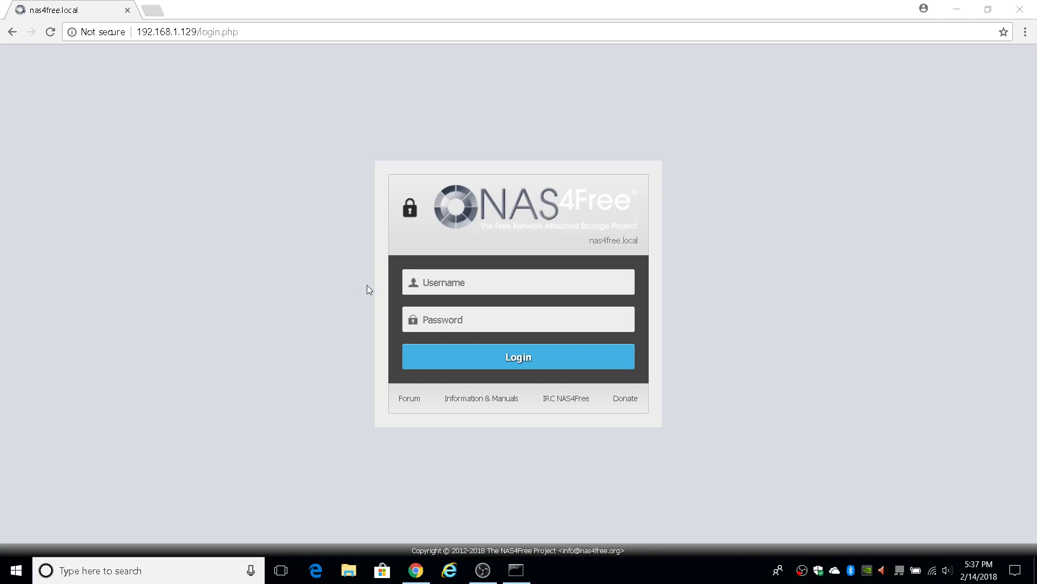
# Step: Log in as admin with the administrator password and go to Disks > Management
pyautogui.click(434, 285)
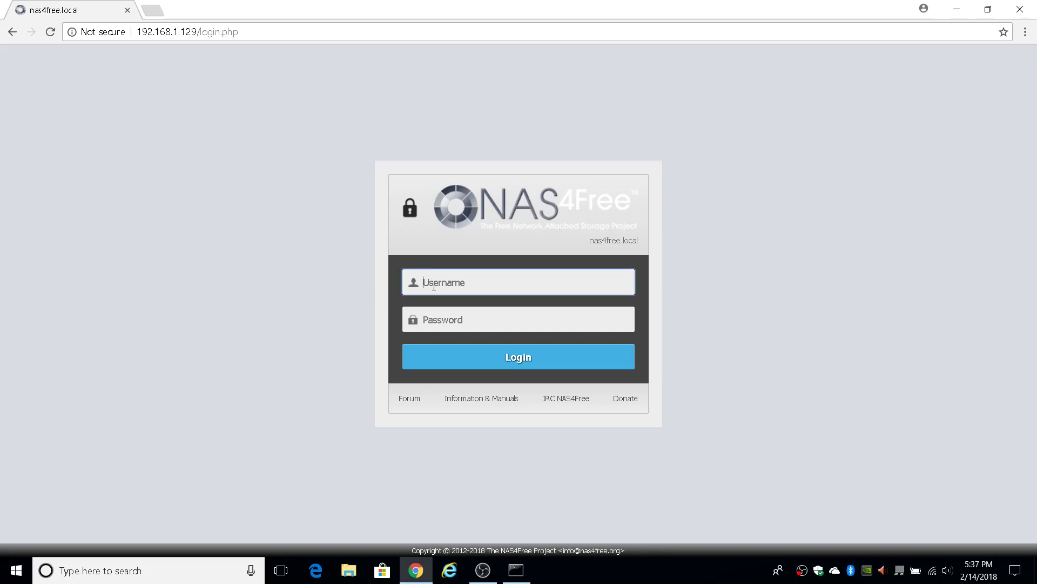
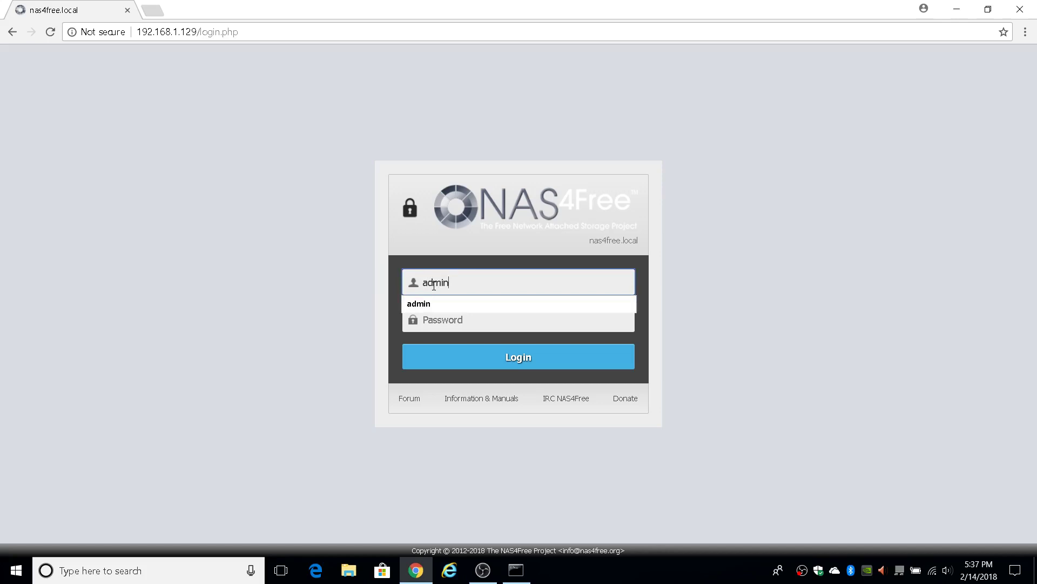
pyautogui.press('Tab')
pyautogui.press('Return')
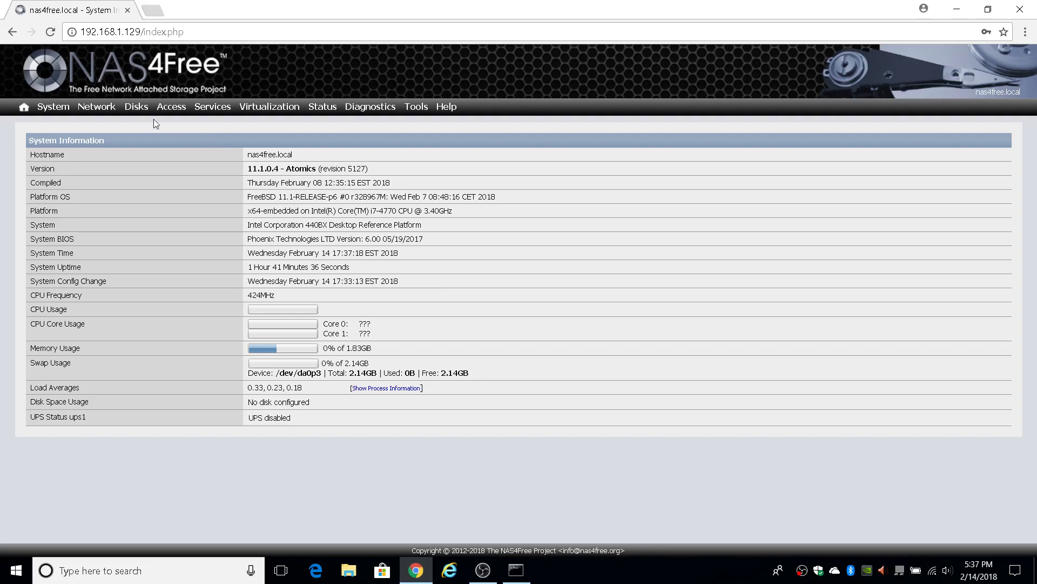
pyautogui.click(140, 123)
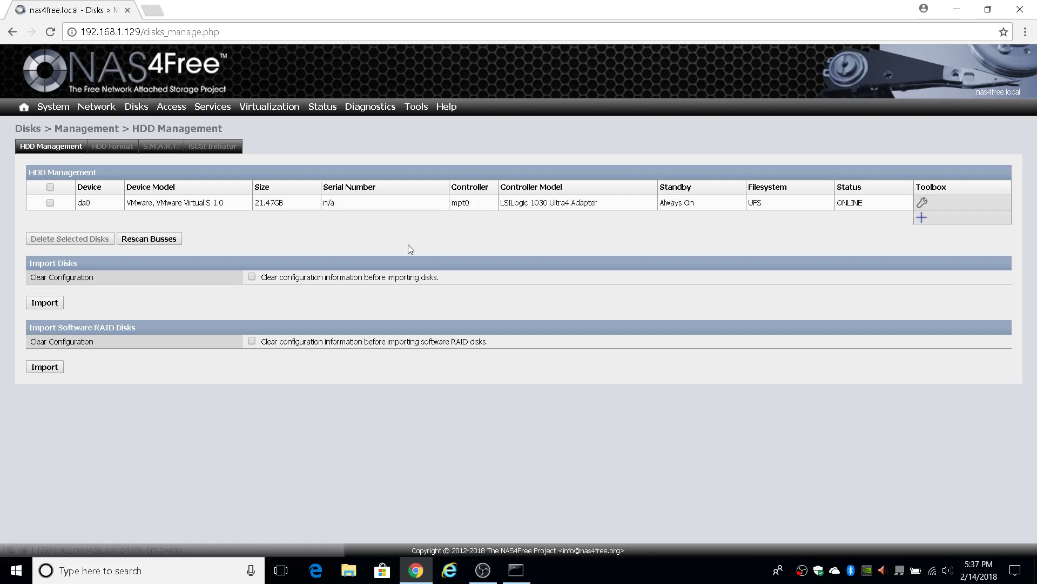
# Step: Import the newly attached disks da1–da4 and apply the configuration change
pyautogui.click(42, 307)
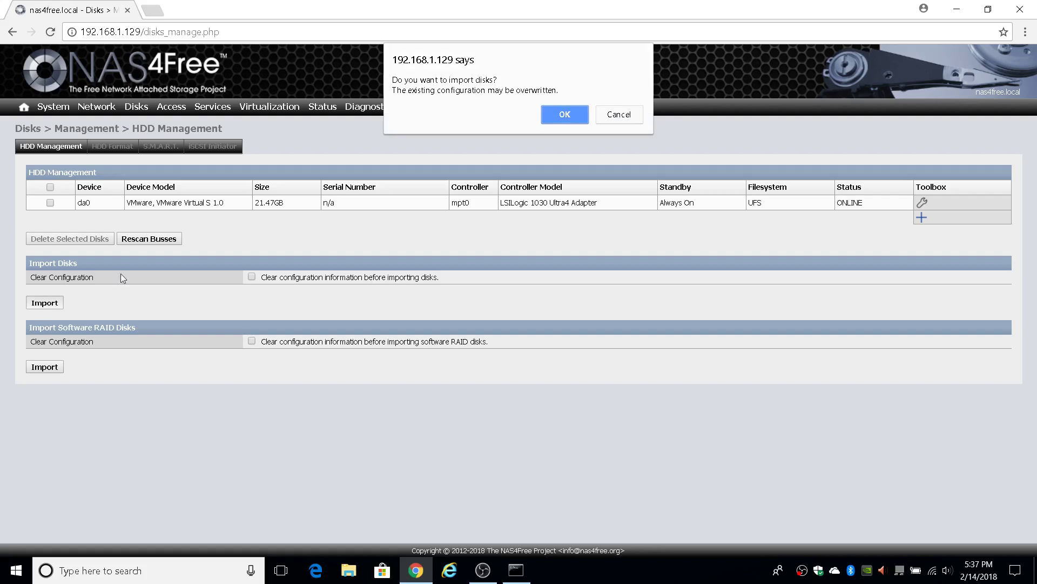
pyautogui.click(562, 115)
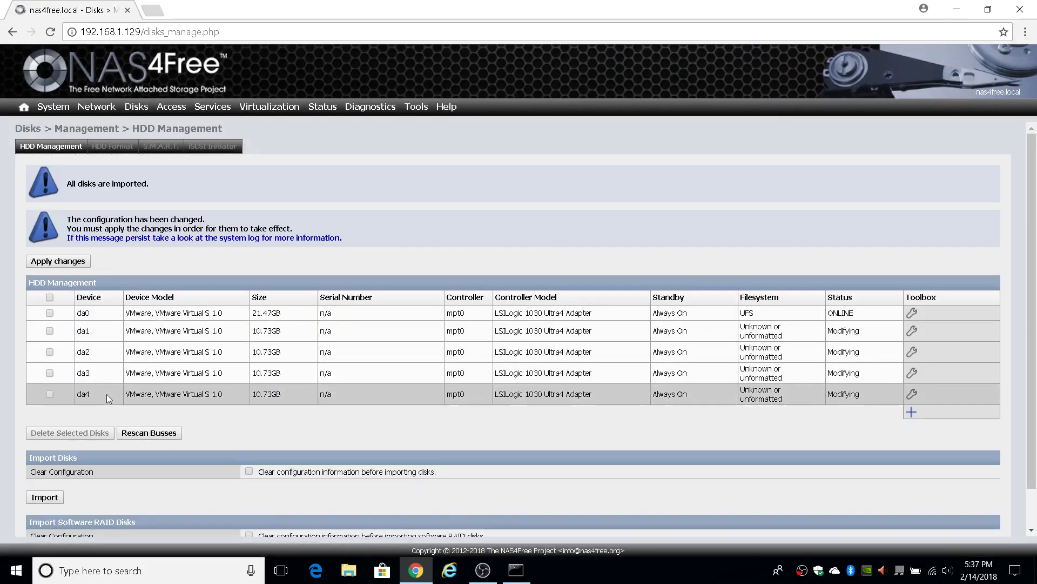
pyautogui.click(60, 263)
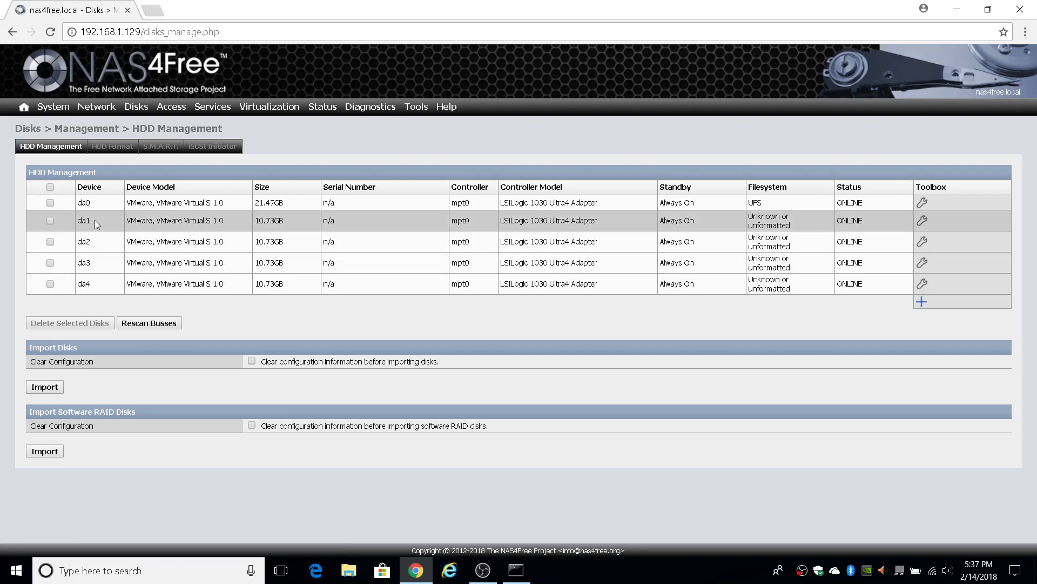
# Step: Tick disks da1, da2 and da3 and go to the HDD Format page
pyautogui.click(50, 220)
pyautogui.click(49, 242)
pyautogui.click(50, 263)
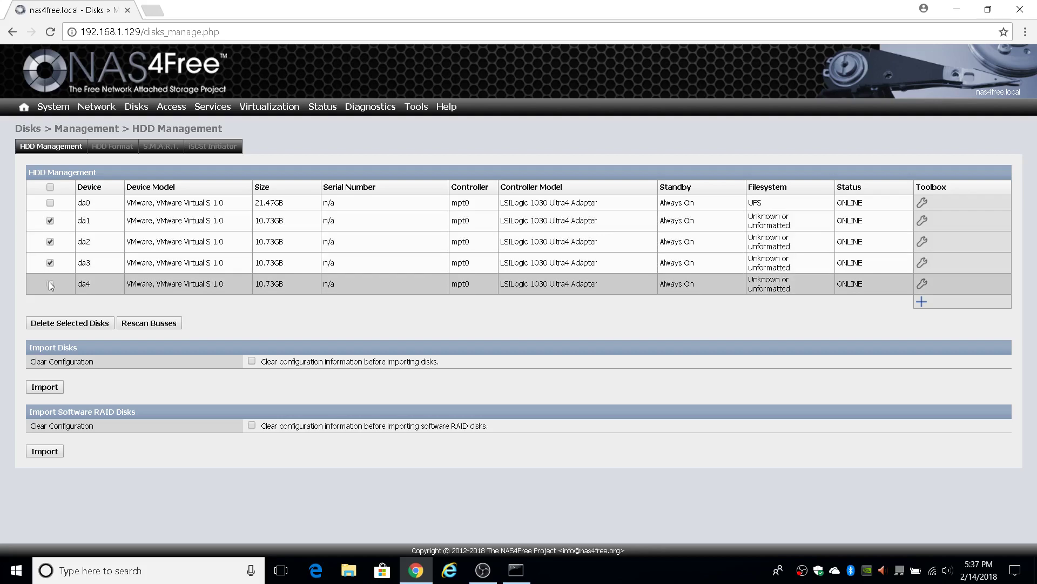
pyautogui.click(114, 149)
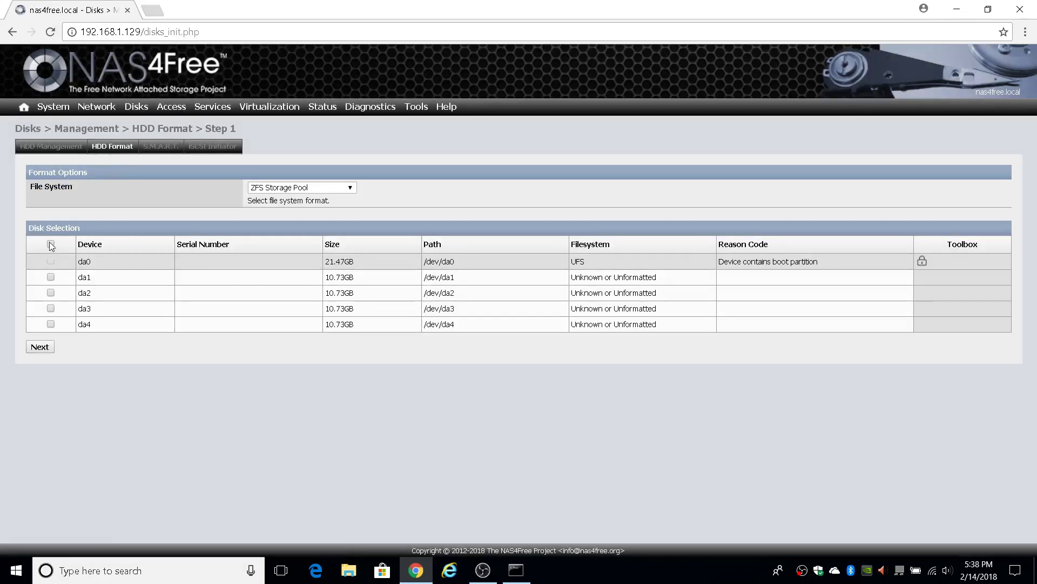
# Step: Format disks da1–da4 with the Software RAID file system
pyautogui.click(301, 187)
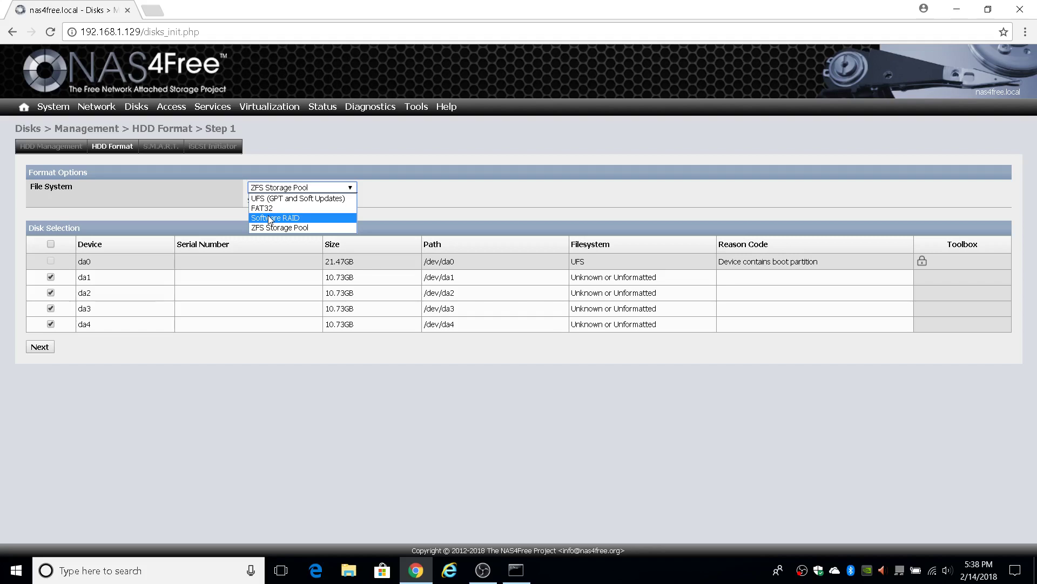
pyautogui.click(268, 219)
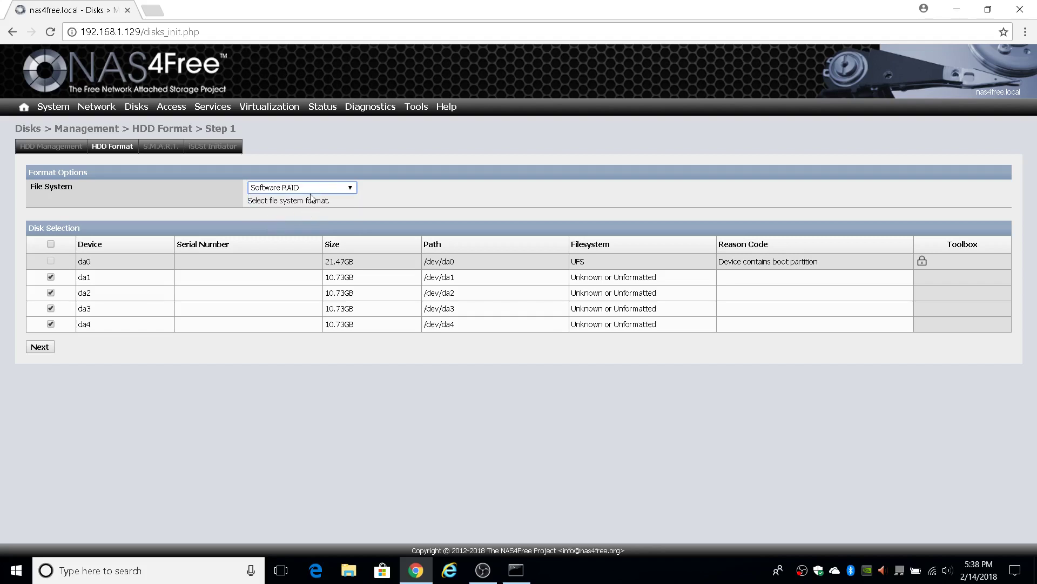
pyautogui.click(43, 346)
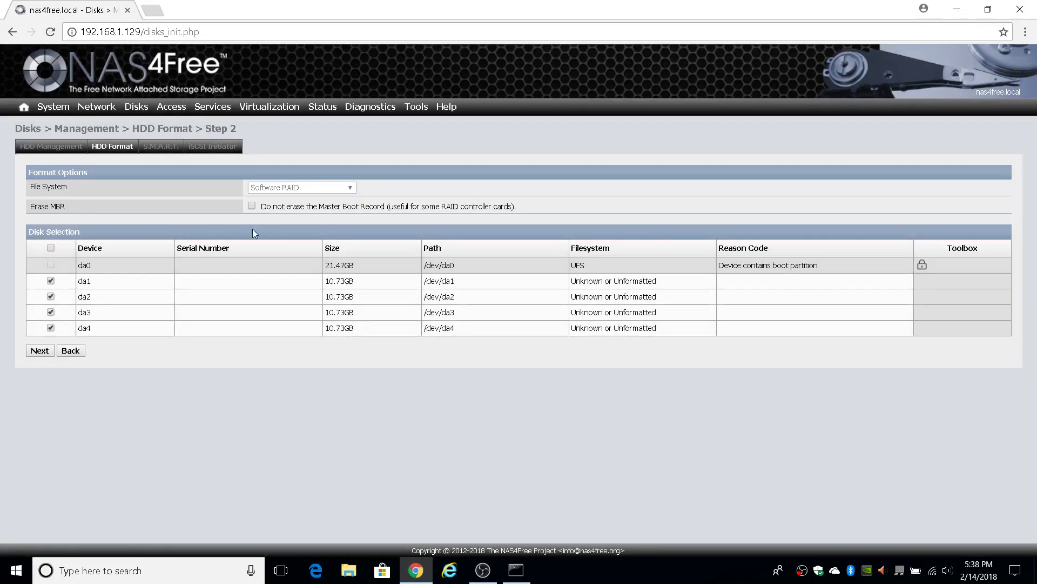
pyautogui.click(40, 357)
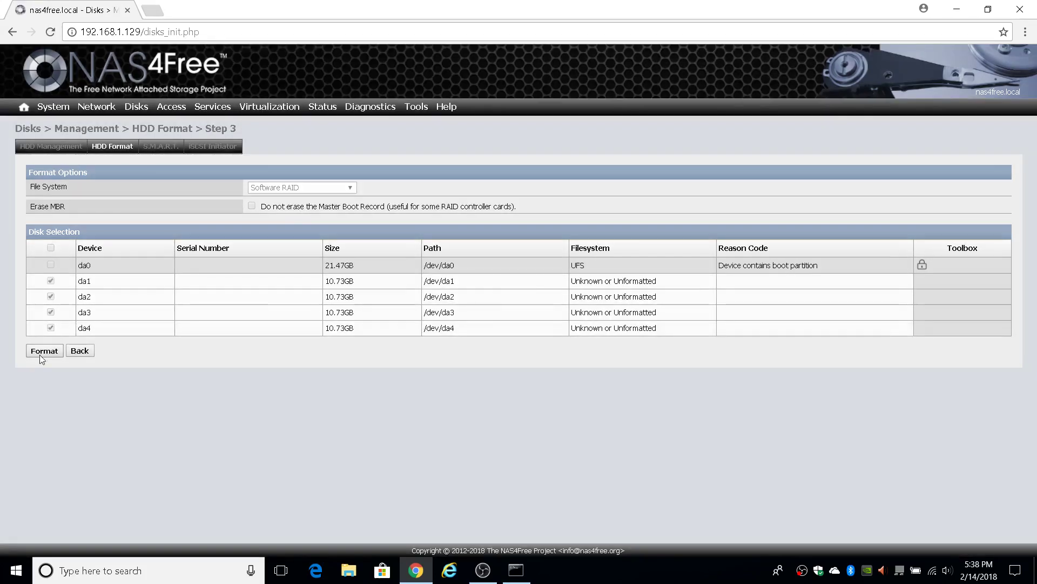
pyautogui.click(50, 354)
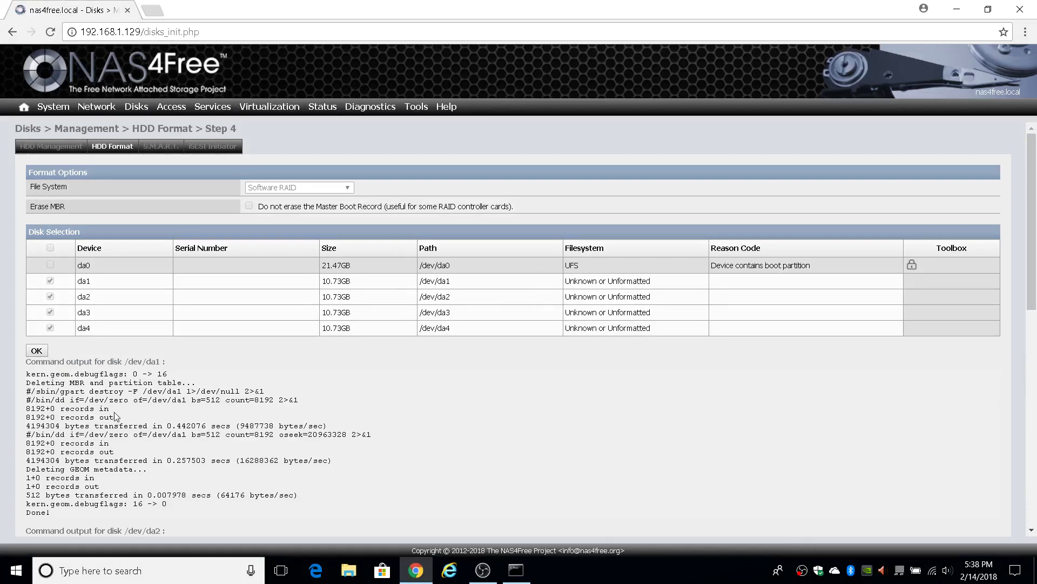
pyautogui.click(37, 351)
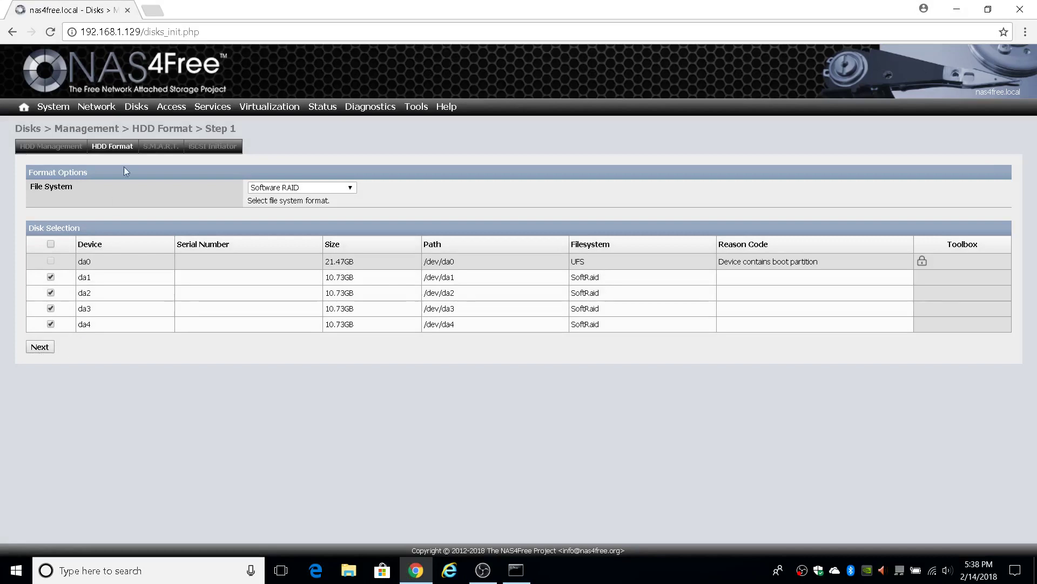
# Step: Go to Disks > Software RAID > RAID 0/1/5 and start adding a new RAID volume
pyautogui.moveTo(189, 110)
pyautogui.moveTo(138, 108)
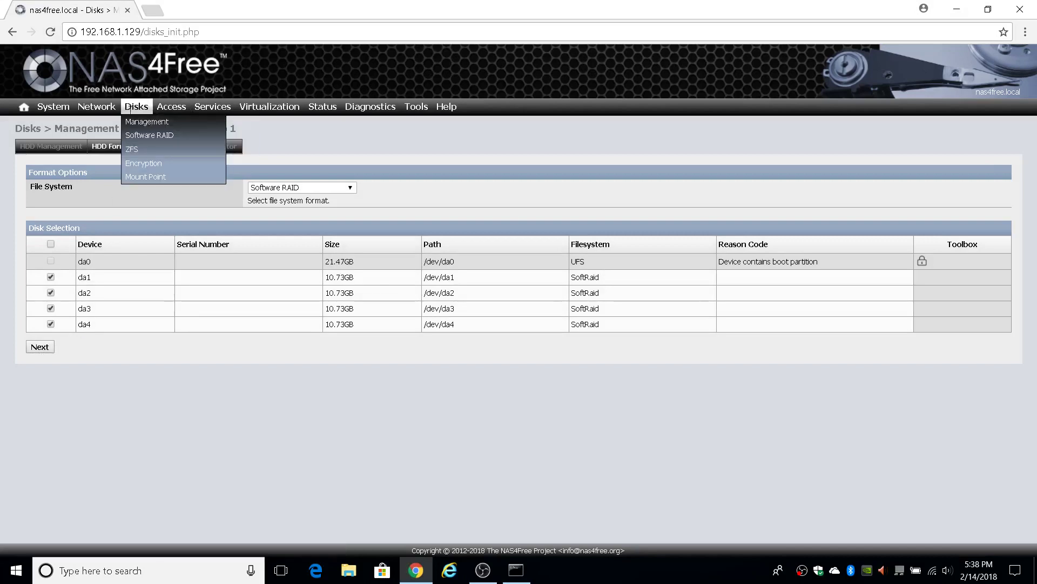
pyautogui.click(143, 126)
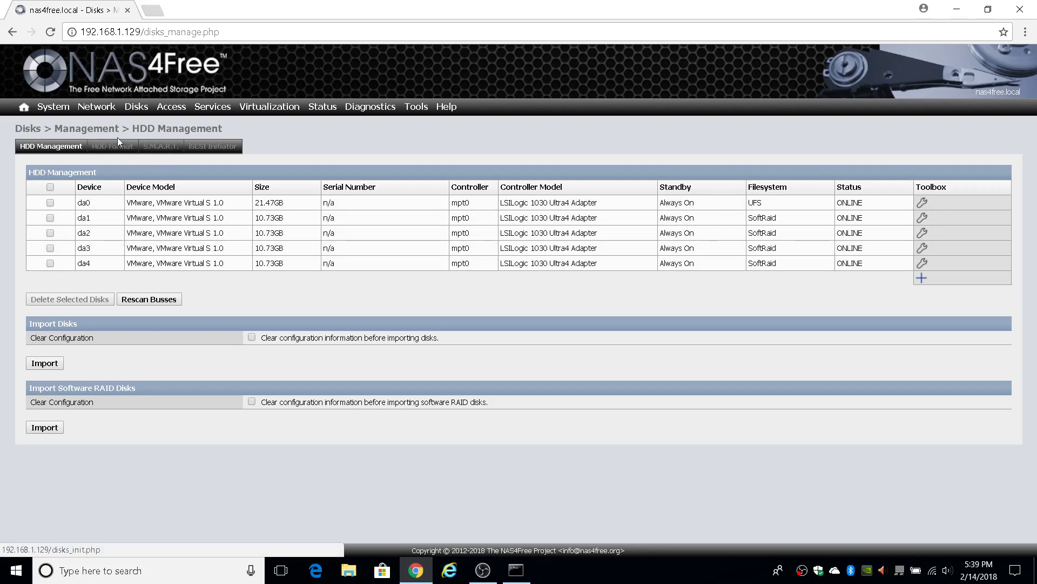
pyautogui.moveTo(133, 107)
pyautogui.click(143, 134)
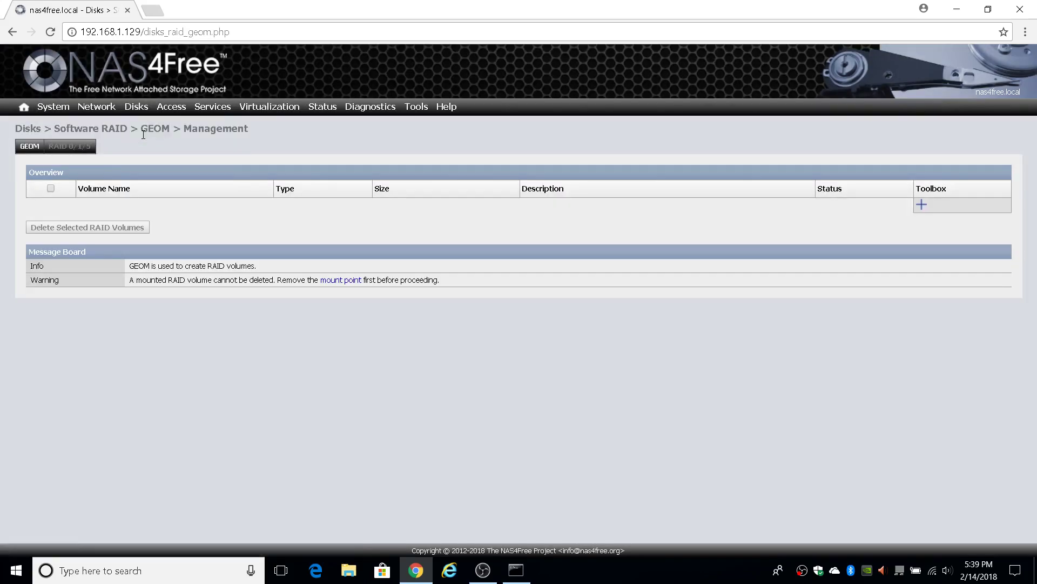
pyautogui.click(73, 150)
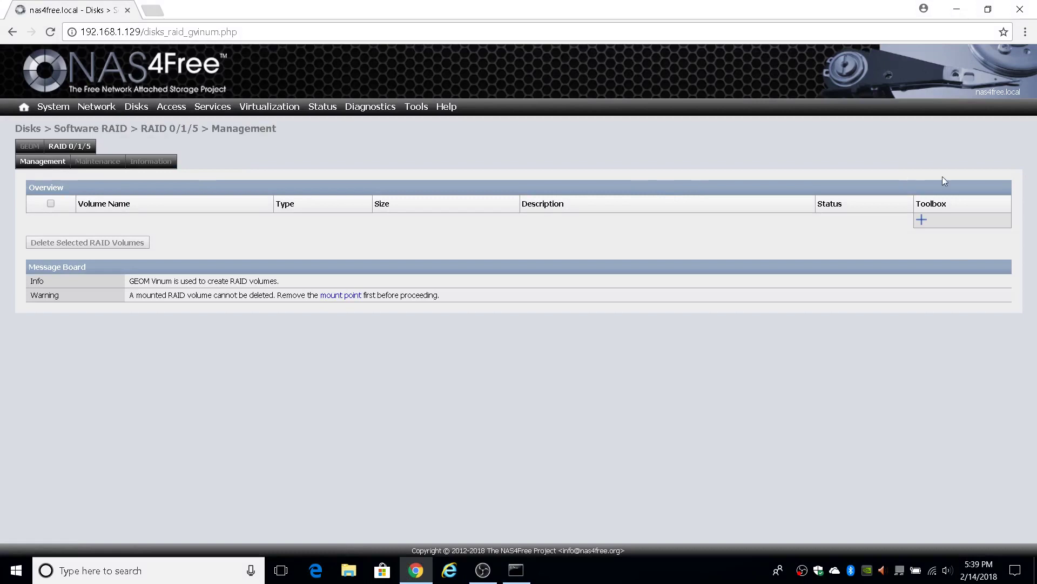
pyautogui.click(921, 222)
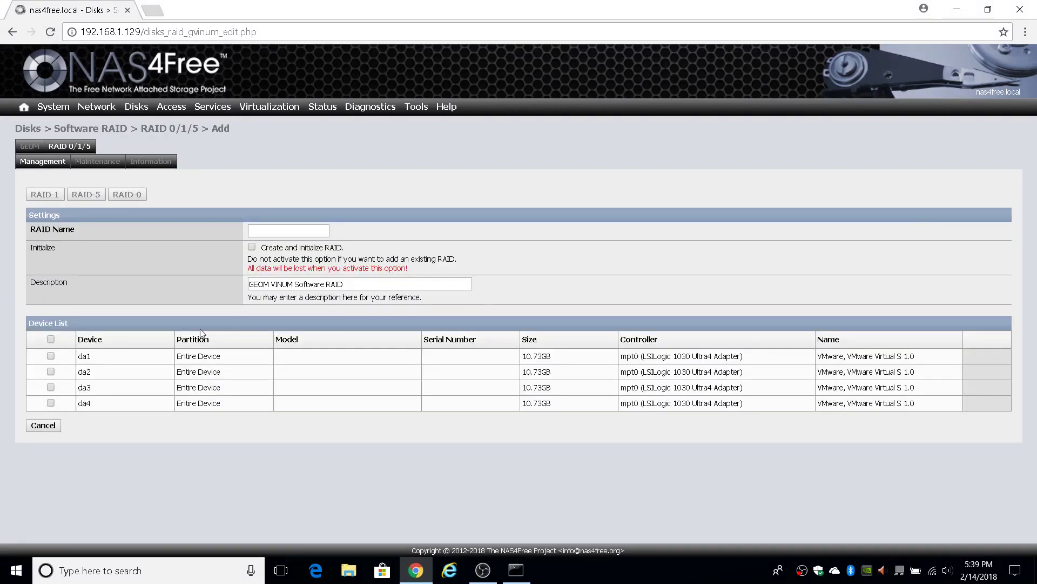
# Step: Create RAID-5 volume RG1 from da1–da4 with Create and initialize RAID enabled
pyautogui.click(51, 338)
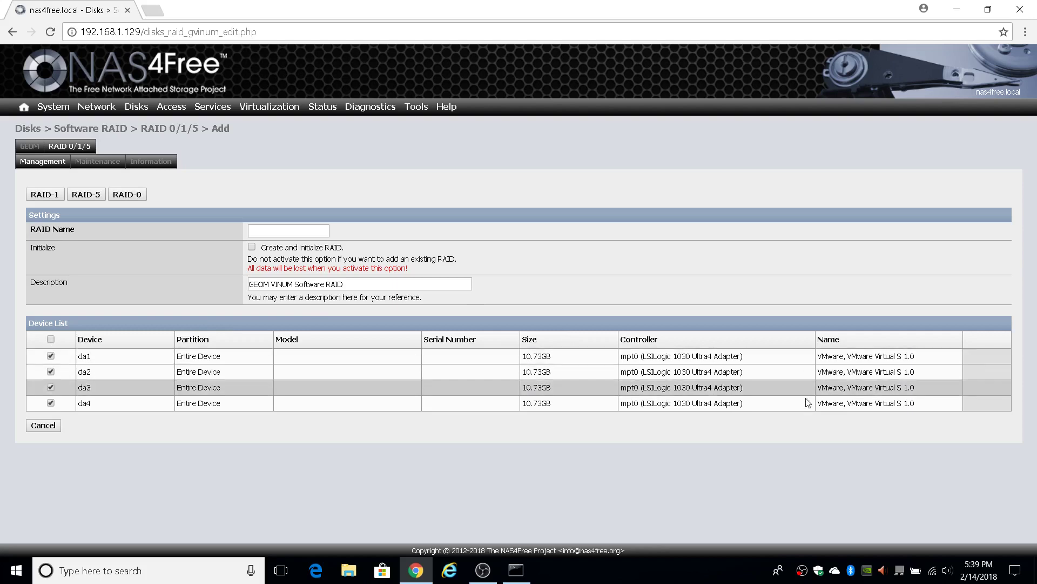
pyautogui.click(290, 234)
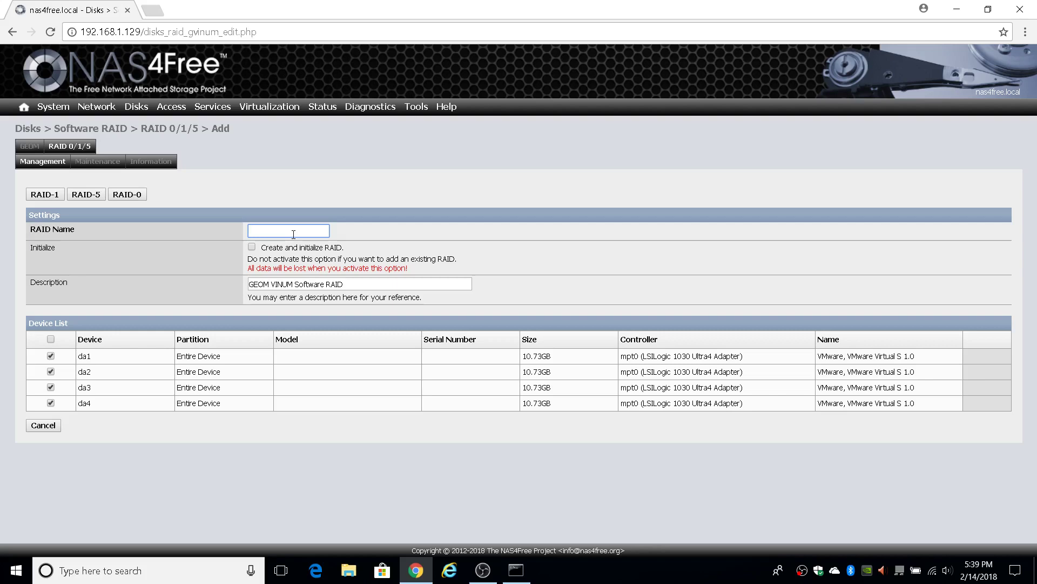
pyautogui.write('RG1')
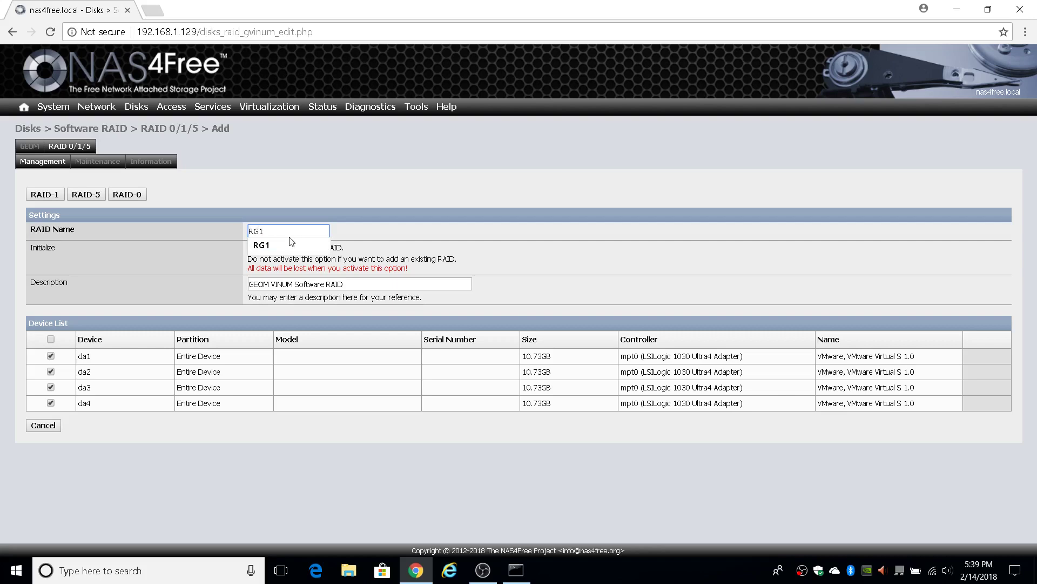
pyautogui.click(339, 230)
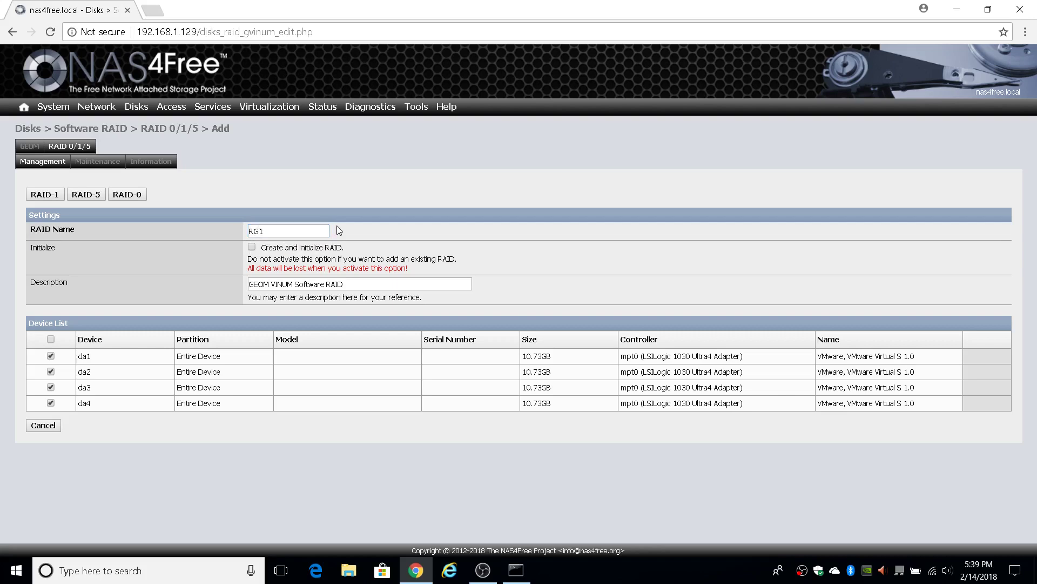
pyautogui.click(252, 248)
pyautogui.click(86, 196)
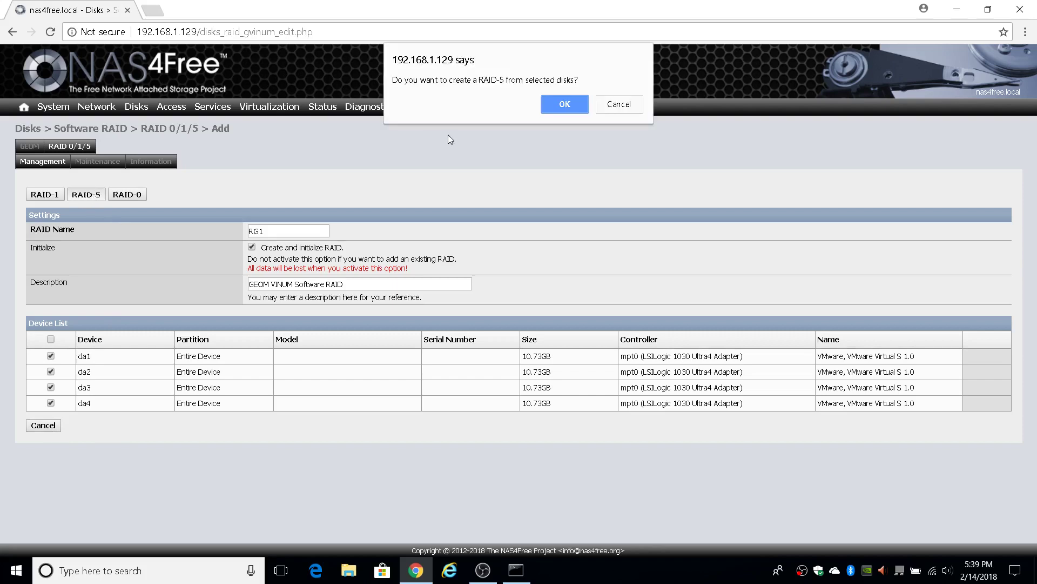
pyautogui.click(562, 103)
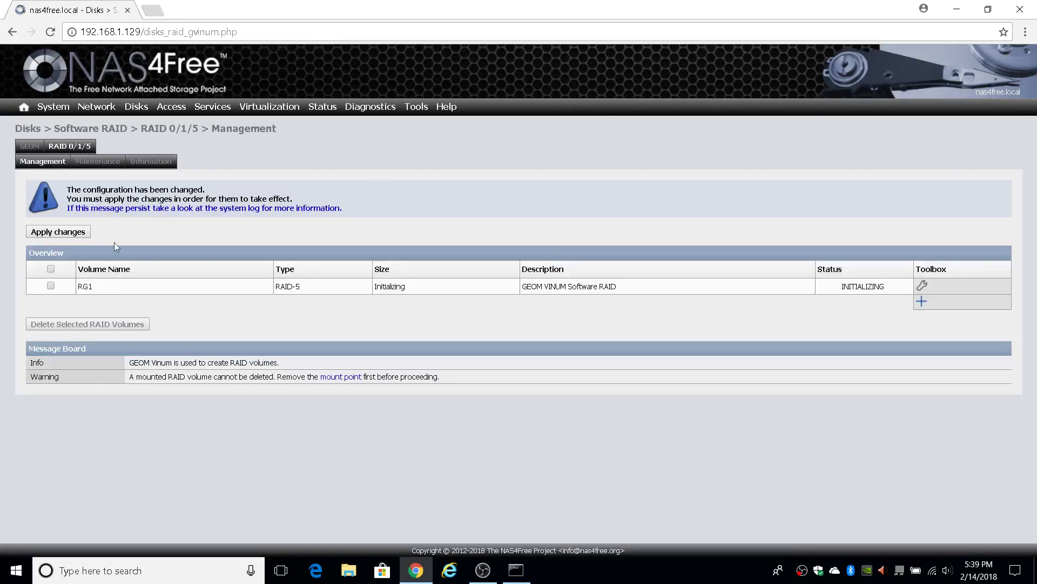
# Step: Apply the pending RAID change so RG1 reports UP as a 32.21GB RAID-5
pyautogui.click(59, 233)
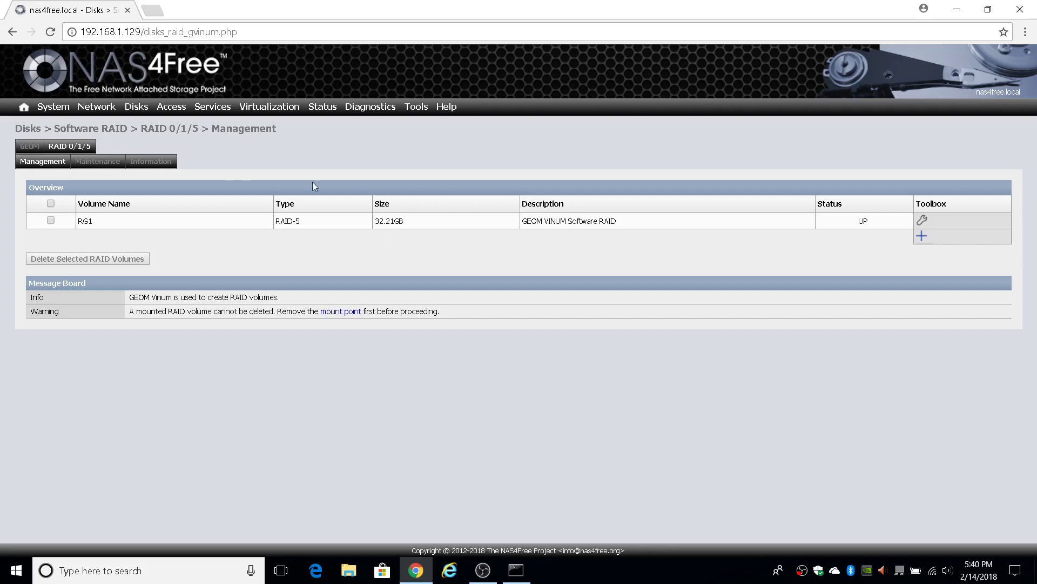
pyautogui.moveTo(136, 108)
pyautogui.click(135, 124)
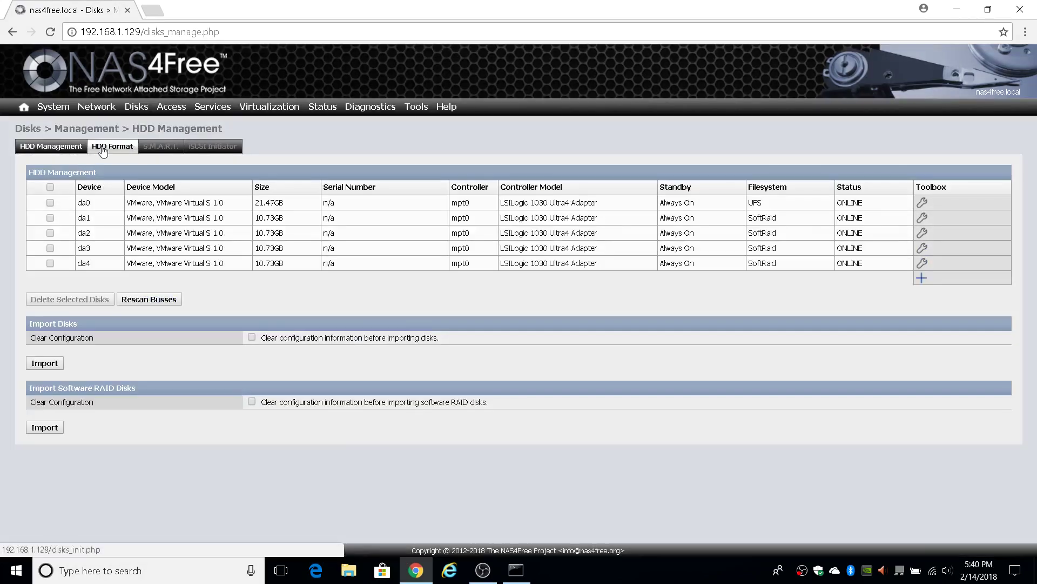
# Step: Select RG1 on the HDD Format page with UFS (GPT and Soft Updates) and continue
pyautogui.click(103, 150)
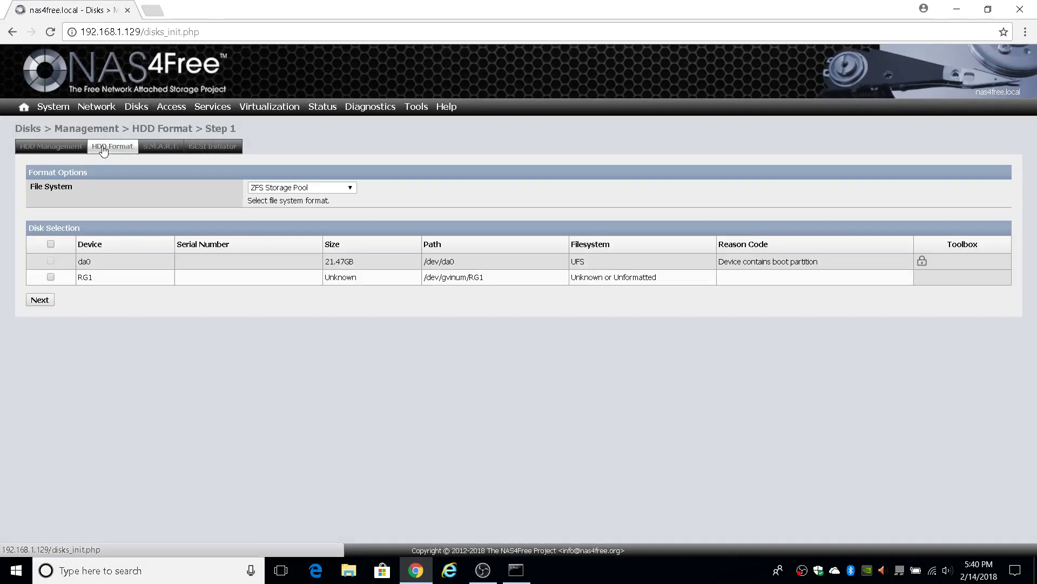
pyautogui.click(50, 276)
pyautogui.click(281, 187)
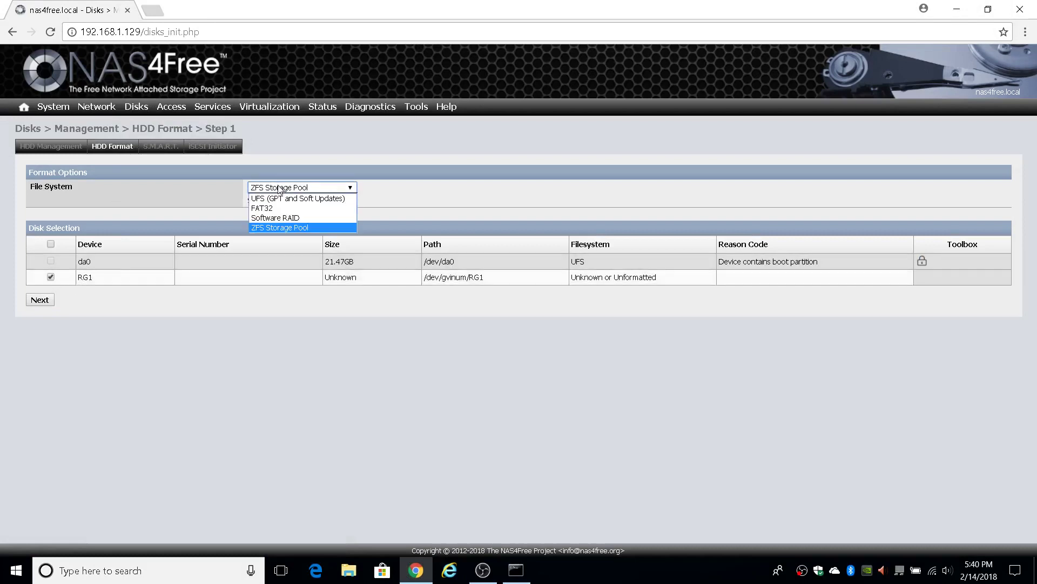
pyautogui.click(282, 200)
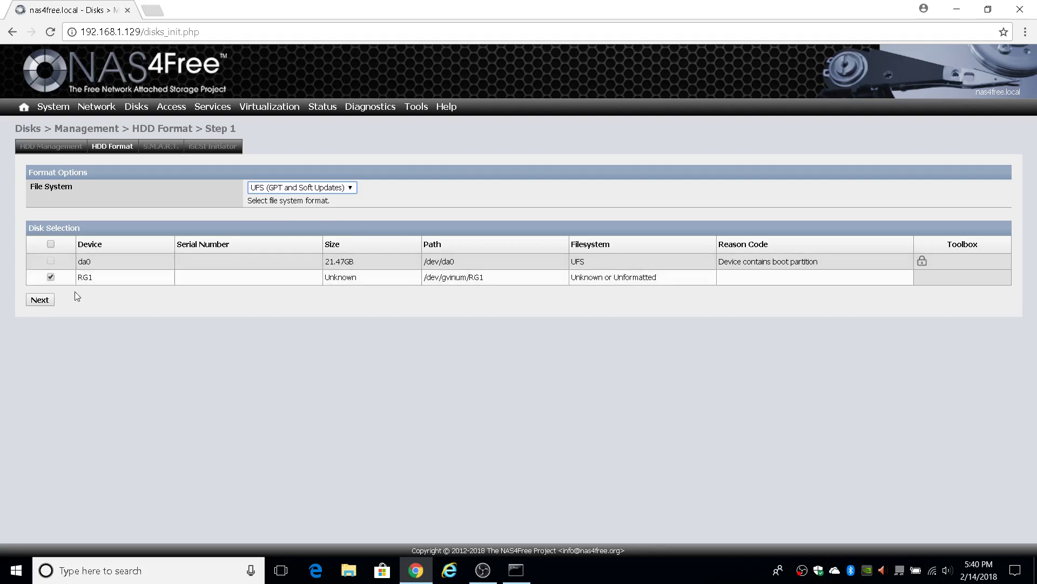
pyautogui.click(40, 300)
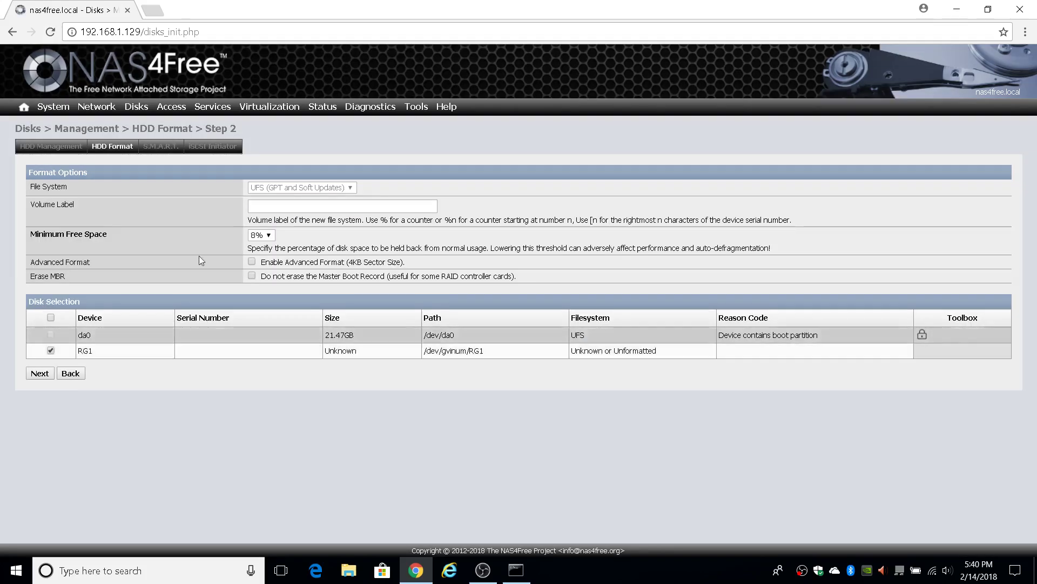
# Step: Format RG1 as UFS with volume label RG1Vol, creating partition RG1p1
pyautogui.click(292, 208)
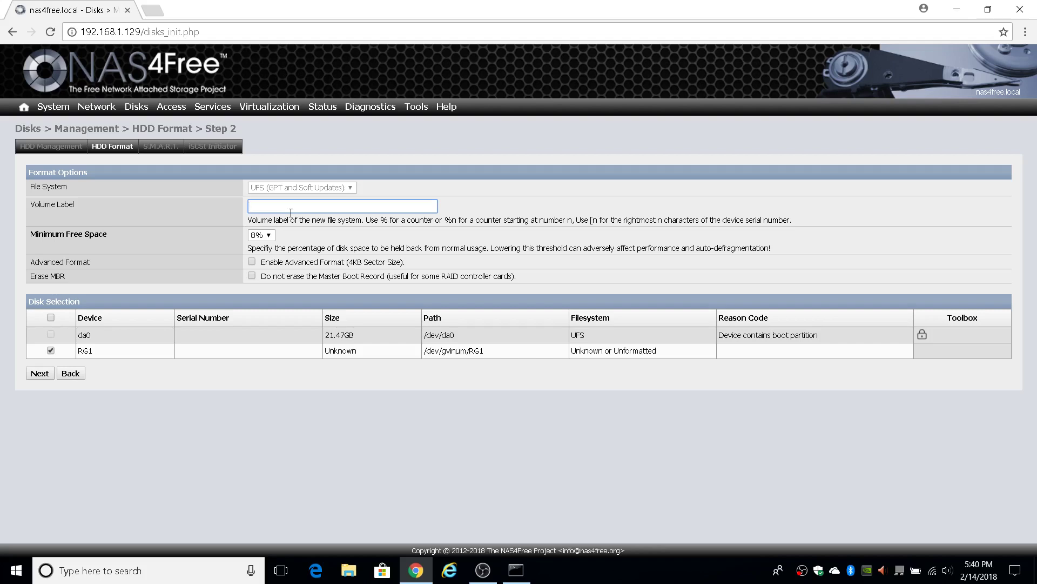
pyautogui.write('R')
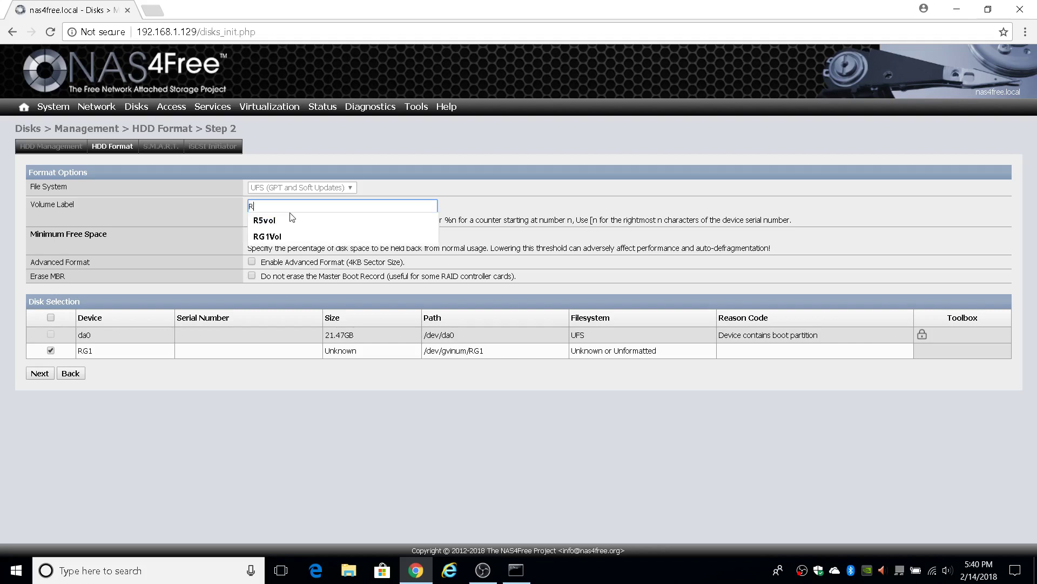
pyautogui.write('G1Vol')
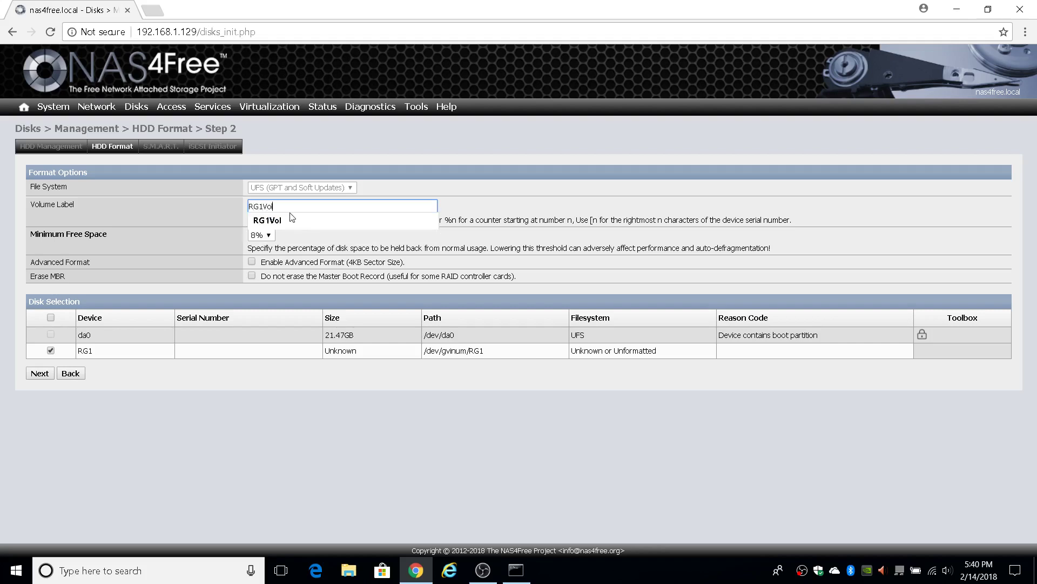
pyautogui.click(292, 219)
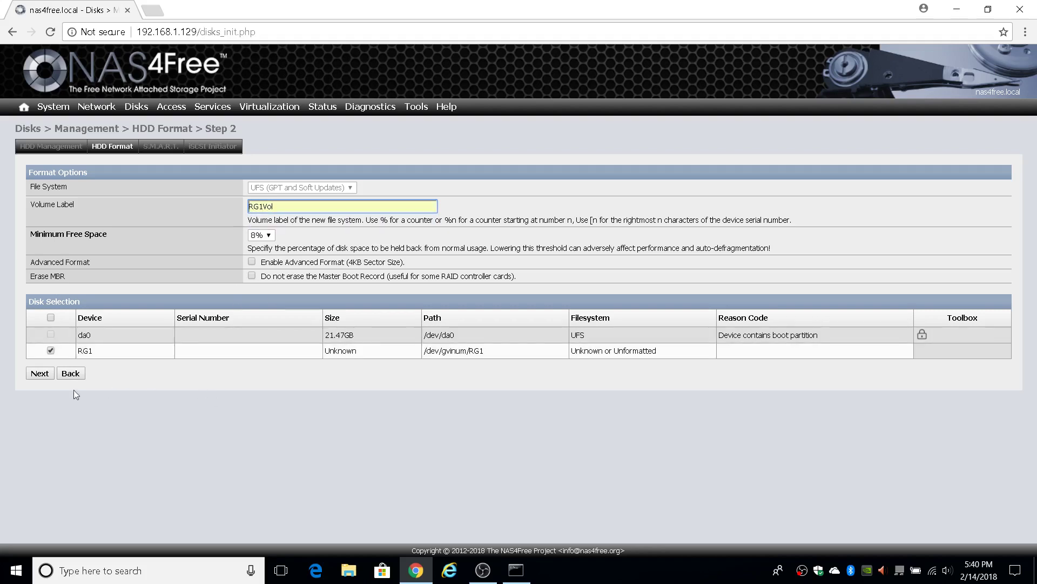
pyautogui.click(41, 378)
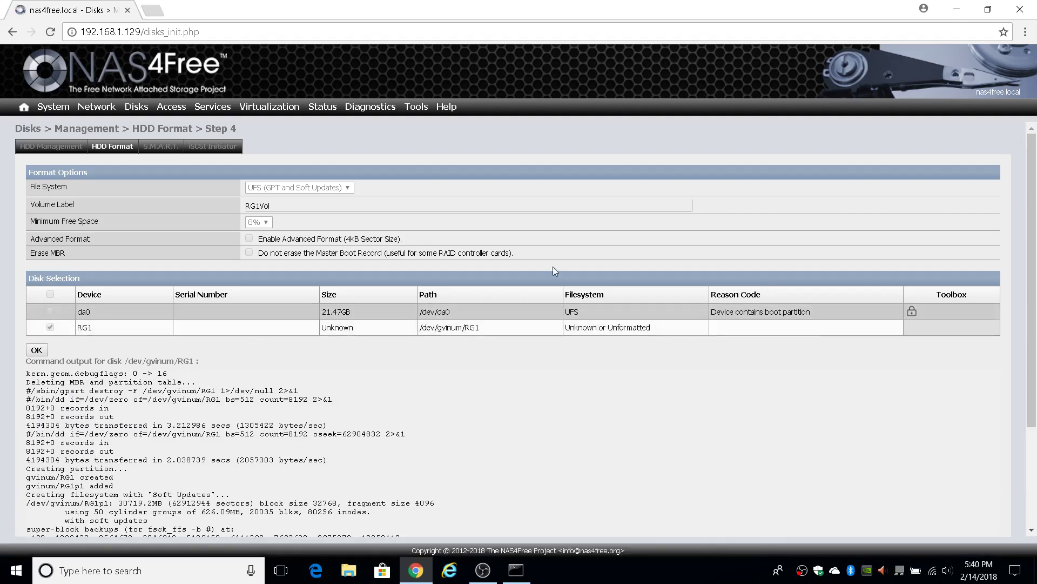
pyautogui.click(37, 350)
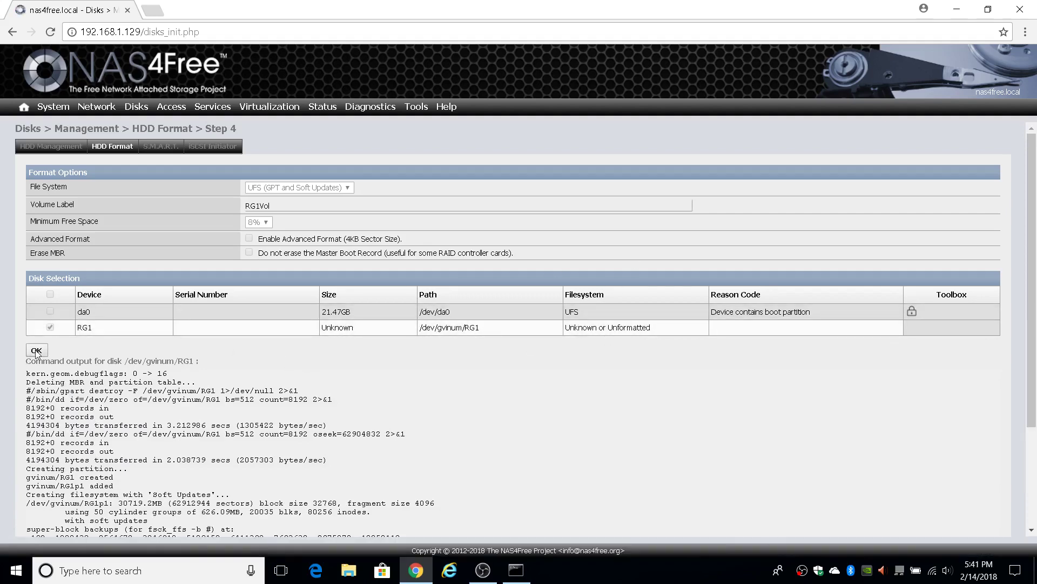
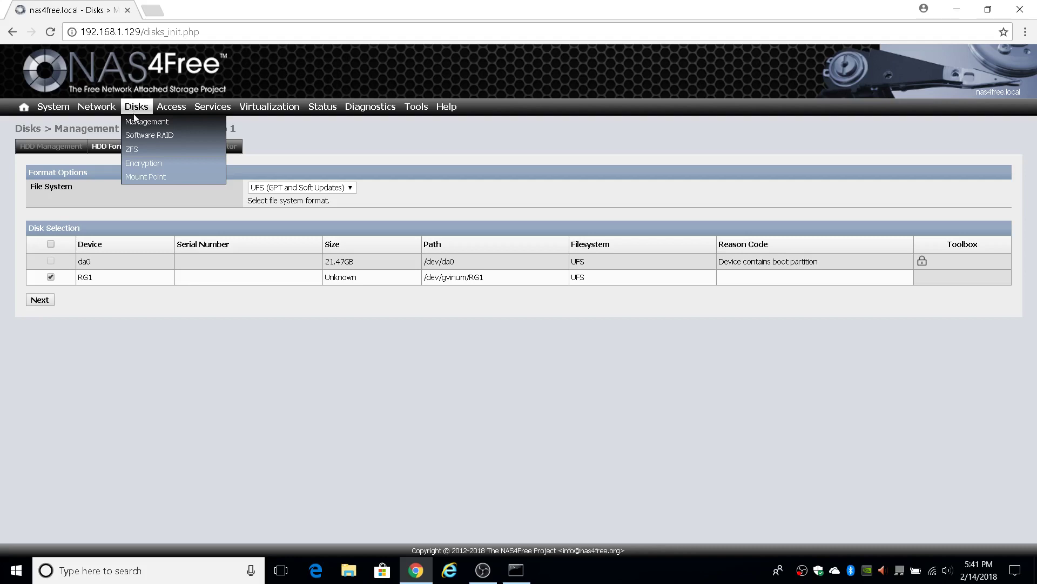
# Step: Start a new mount point on the RG1 software RAID disk
pyautogui.click(149, 177)
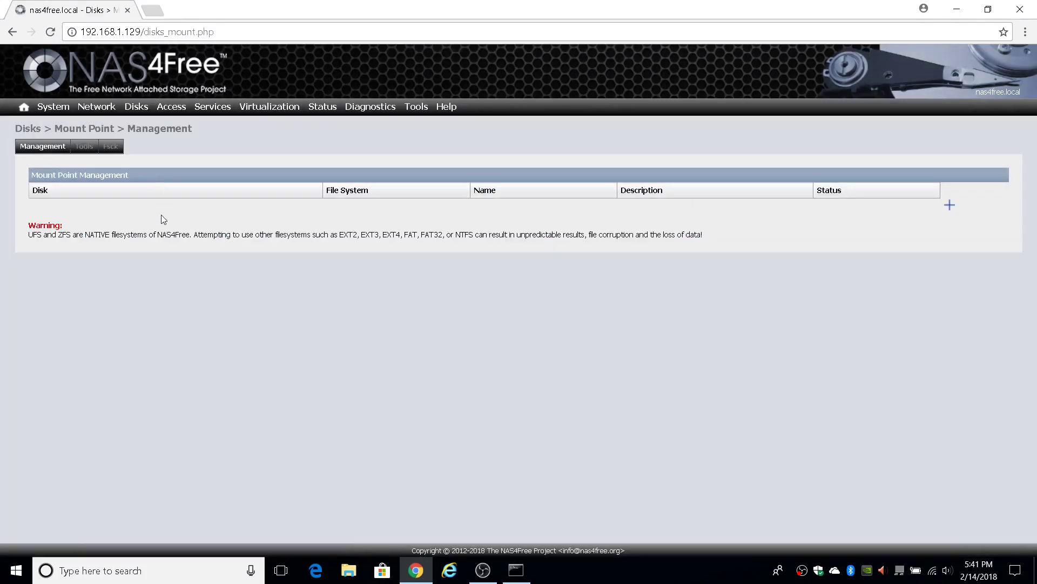
pyautogui.moveTo(136, 107)
pyautogui.click(953, 208)
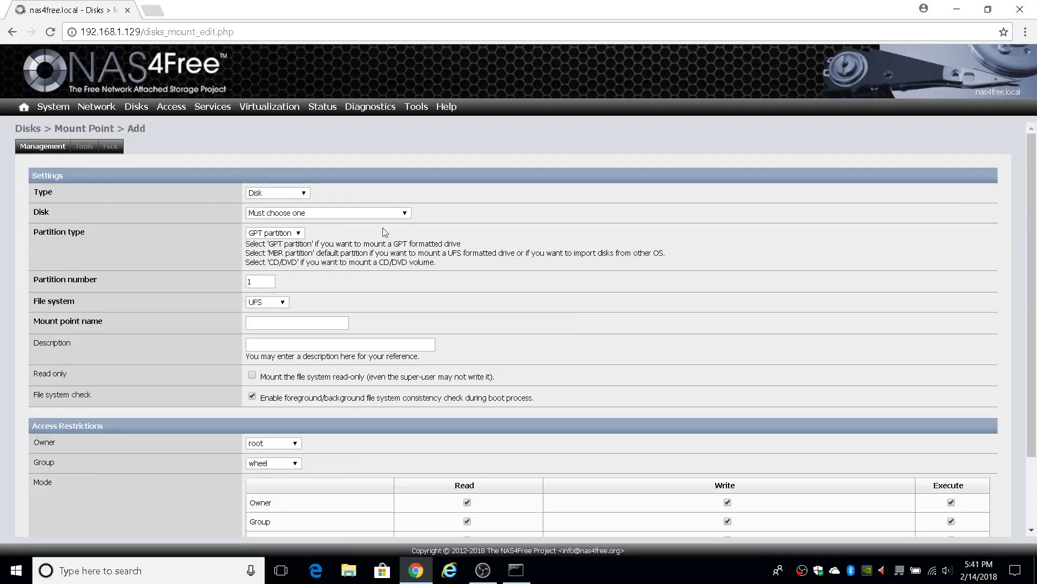
pyautogui.click(281, 217)
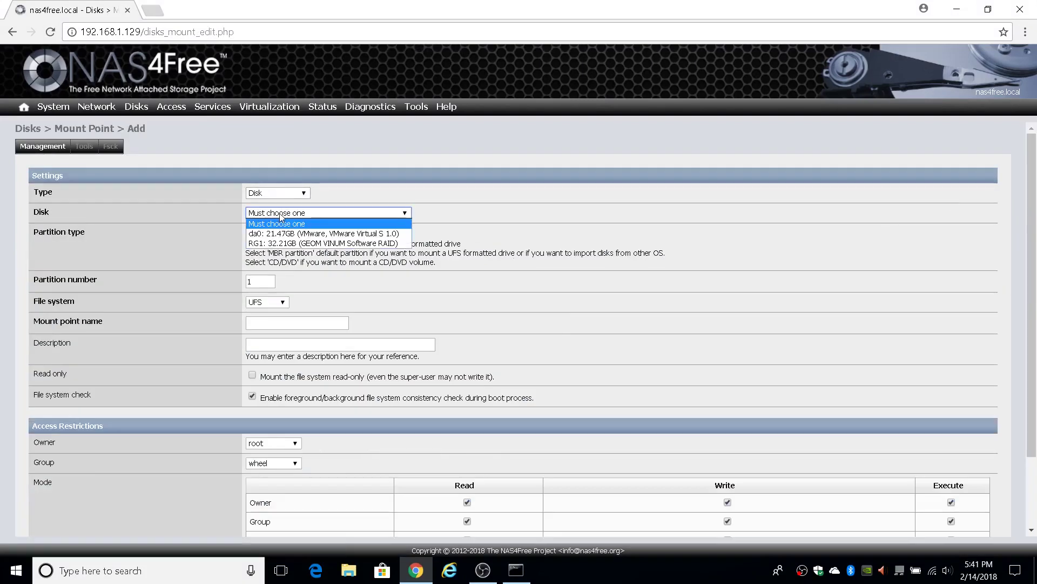
pyautogui.click(281, 243)
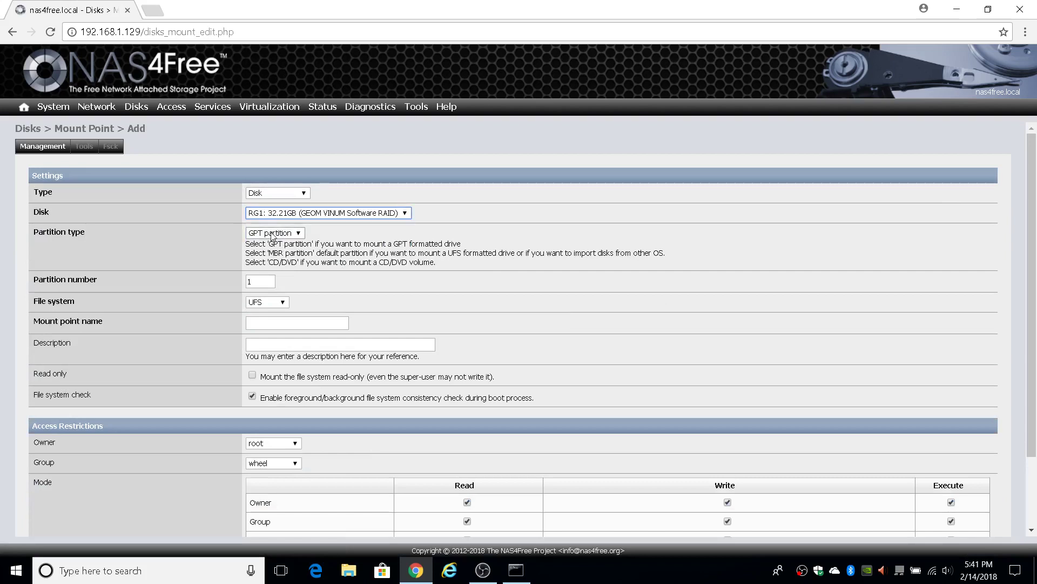
# Step: Name the mount point RG1disks, describe it 'RG1 disks', and remove others' read and write access
pyautogui.click(277, 324)
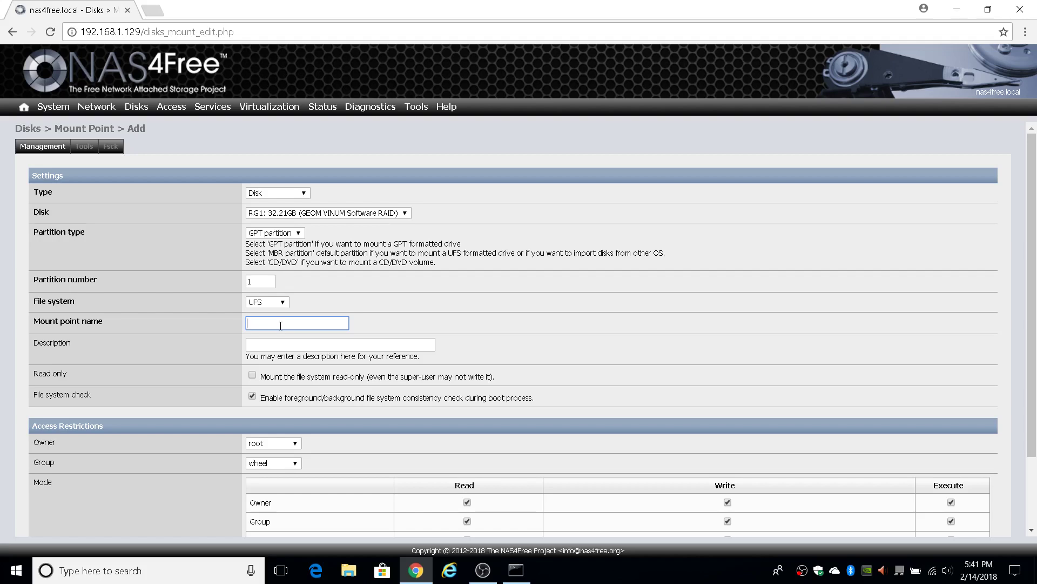
pyautogui.write('RG1')
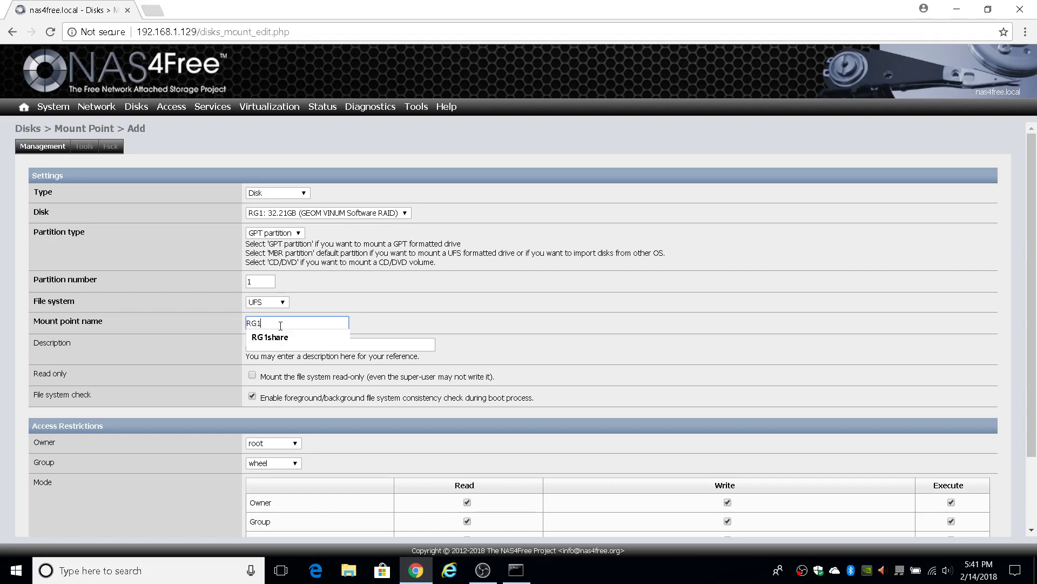
pyautogui.write('disks')
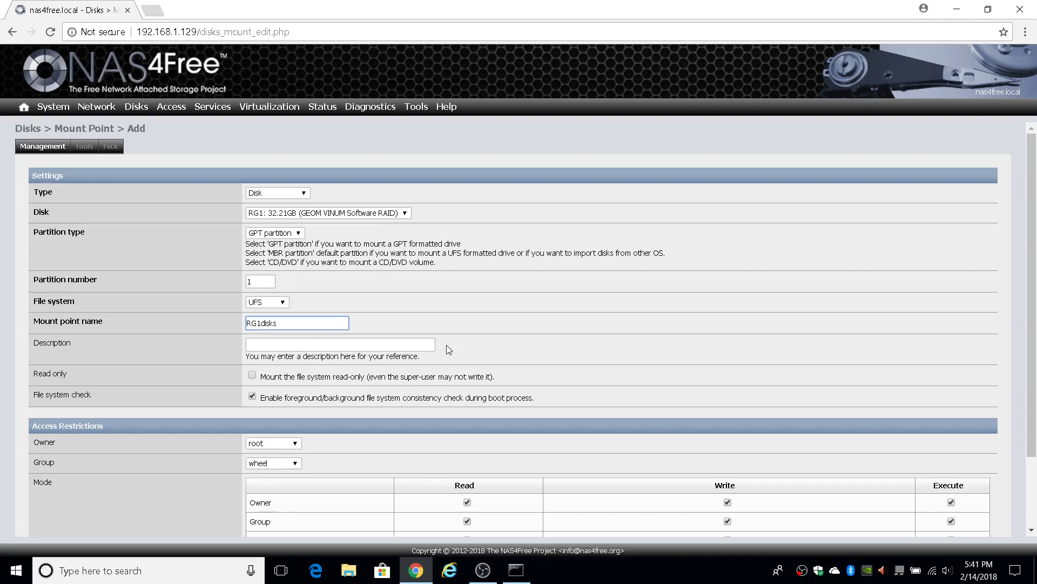
pyautogui.click(394, 348)
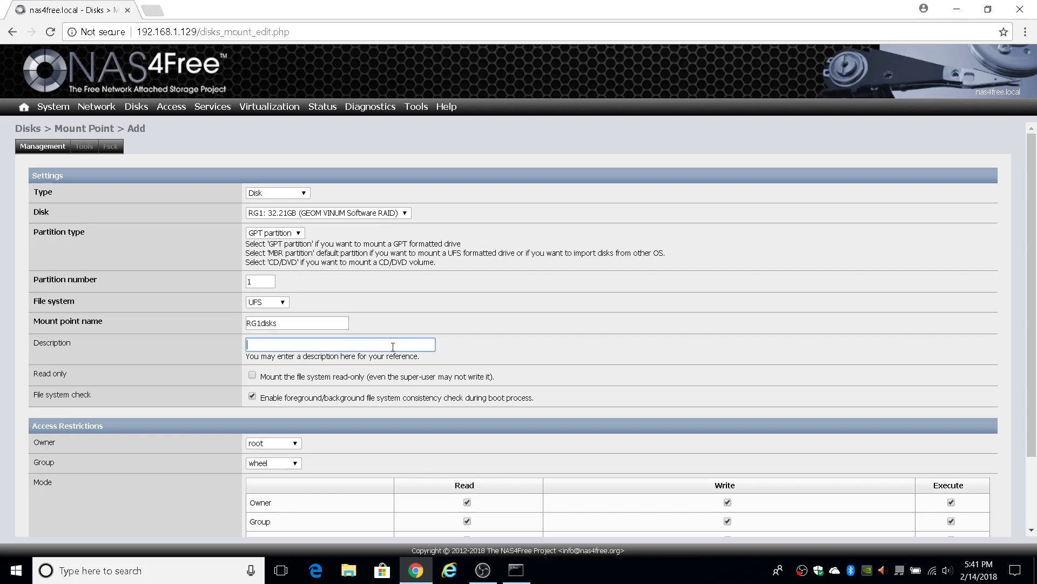
pyautogui.write('RG1 disks')
pyautogui.moveTo(1031, 265); pyautogui.dragTo(1031, 335)
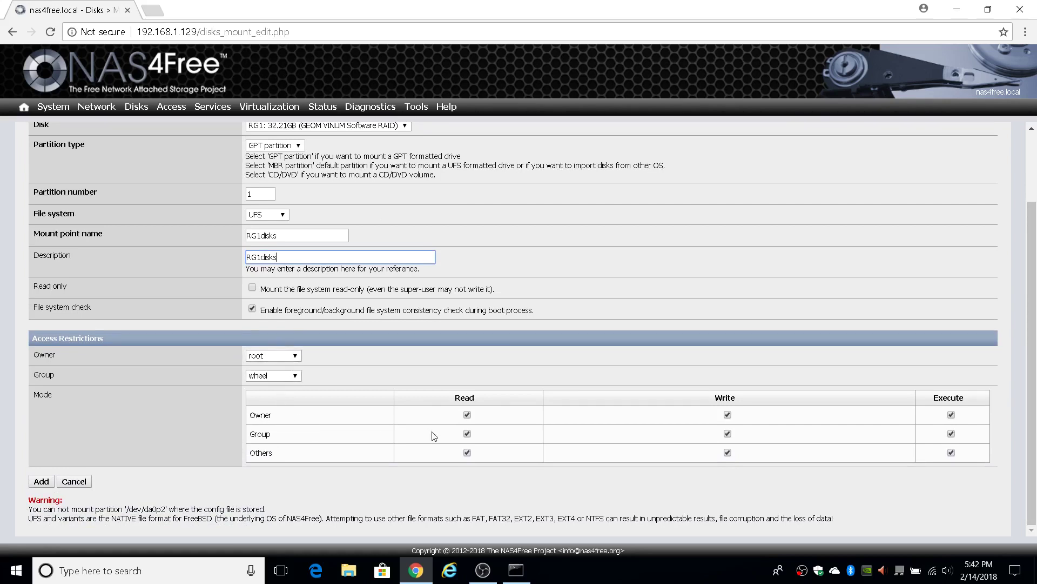
pyautogui.click(467, 452)
pyautogui.click(728, 452)
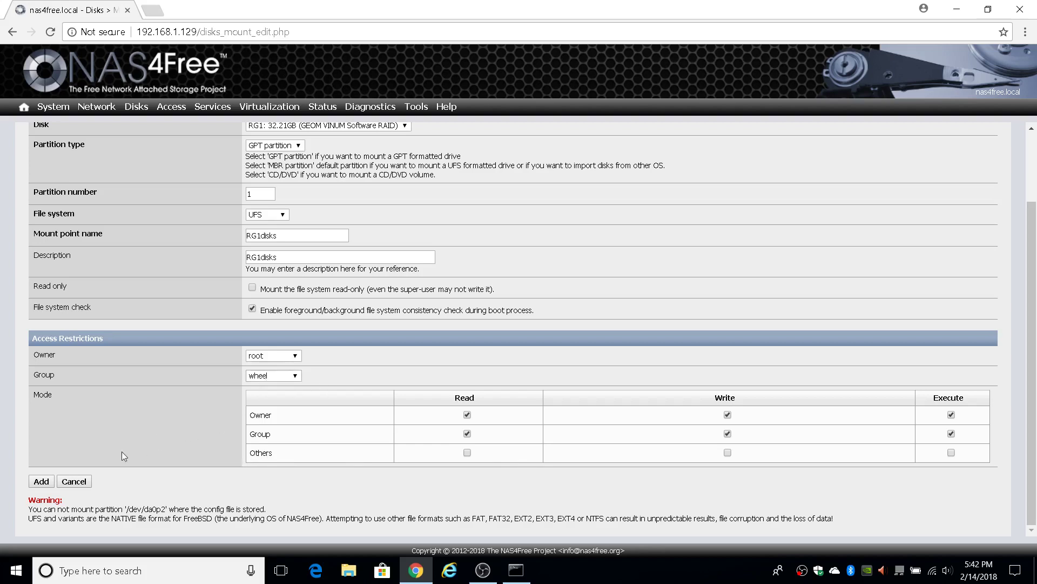
# Step: Add the RG1disks mount point, apply the change, and go to the CIFS/SMB service settings
pyautogui.click(41, 481)
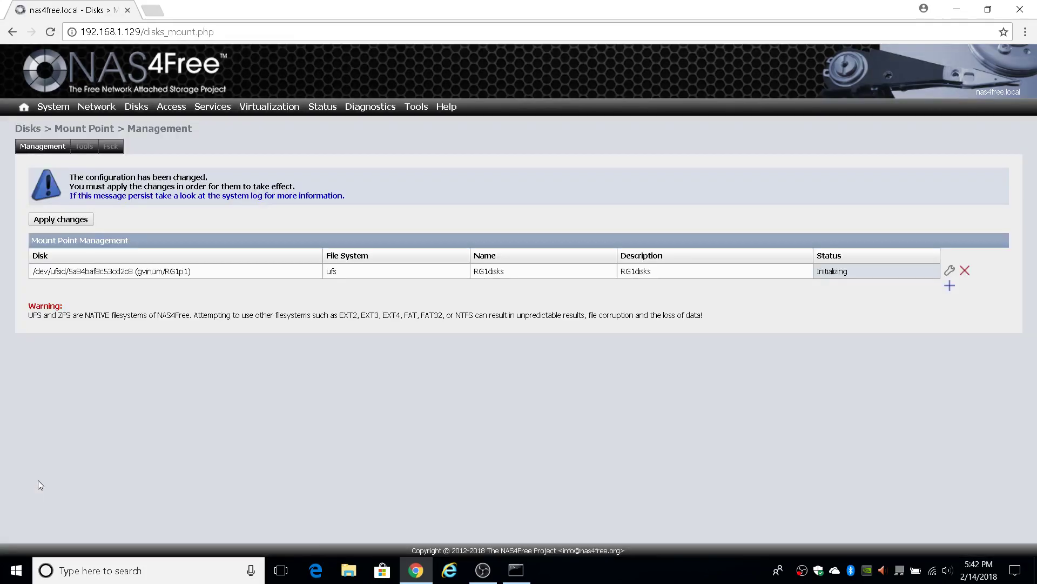
pyautogui.click(78, 219)
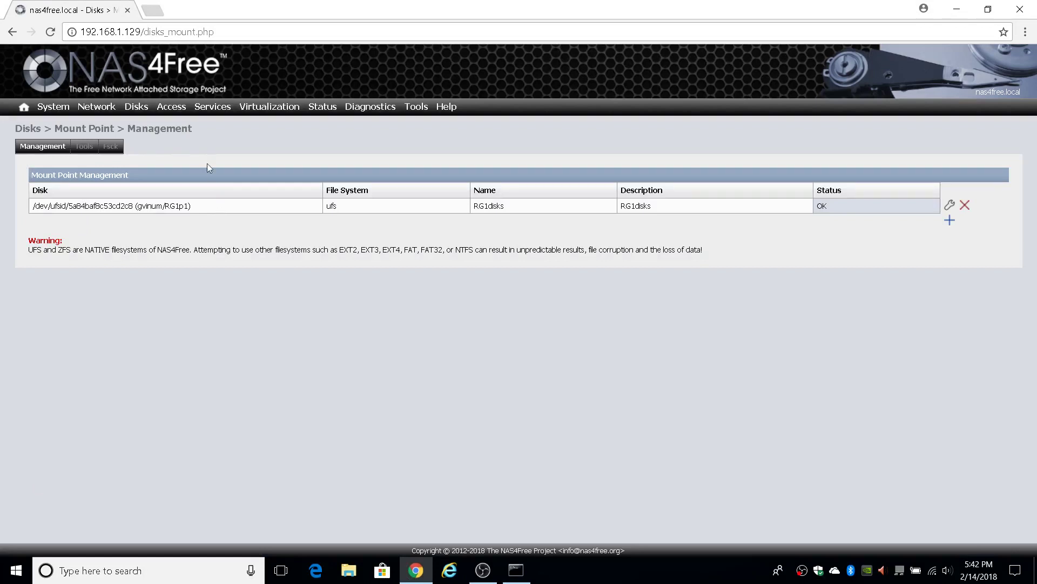
pyautogui.moveTo(167, 109)
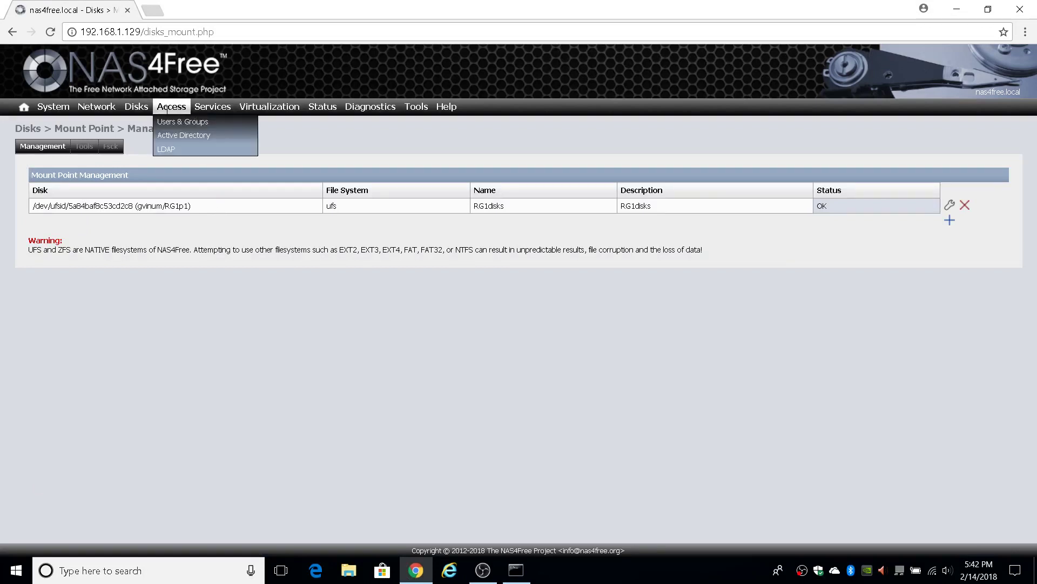
pyautogui.moveTo(212, 108)
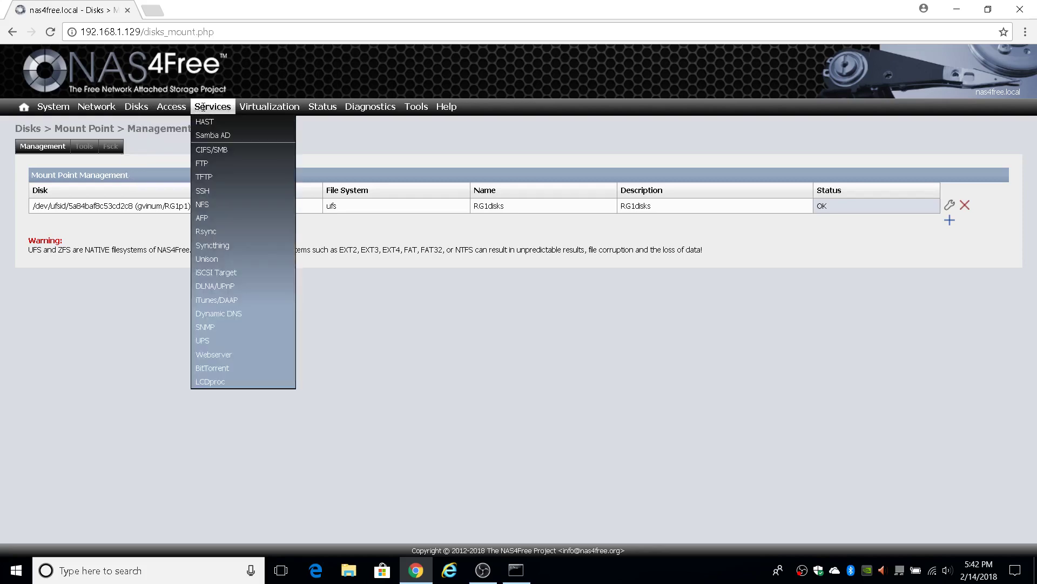
pyautogui.click(219, 153)
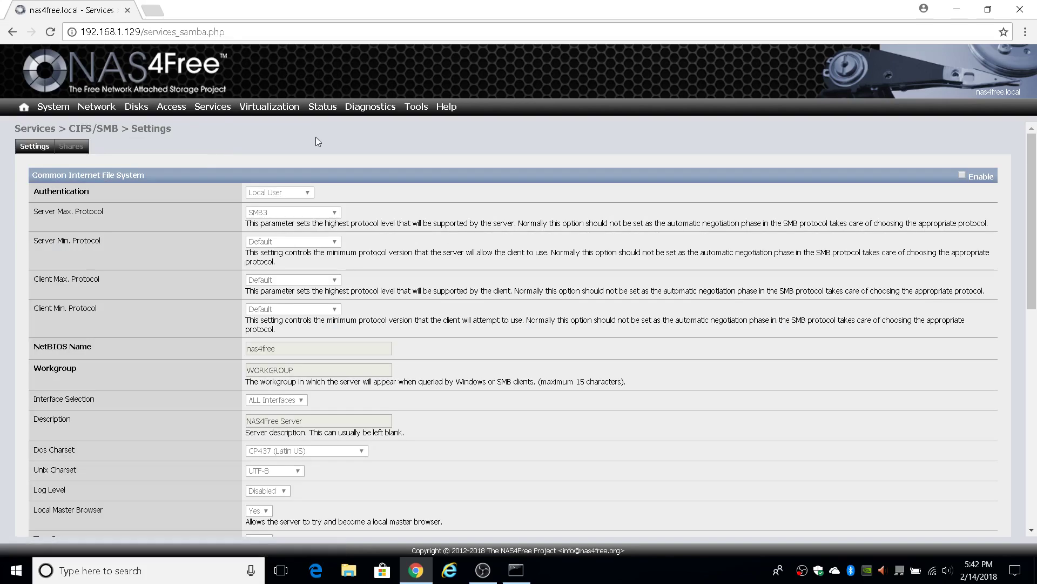
# Step: Check the Services status overview, then return to the CIFS/SMB settings
pyautogui.moveTo(322, 108)
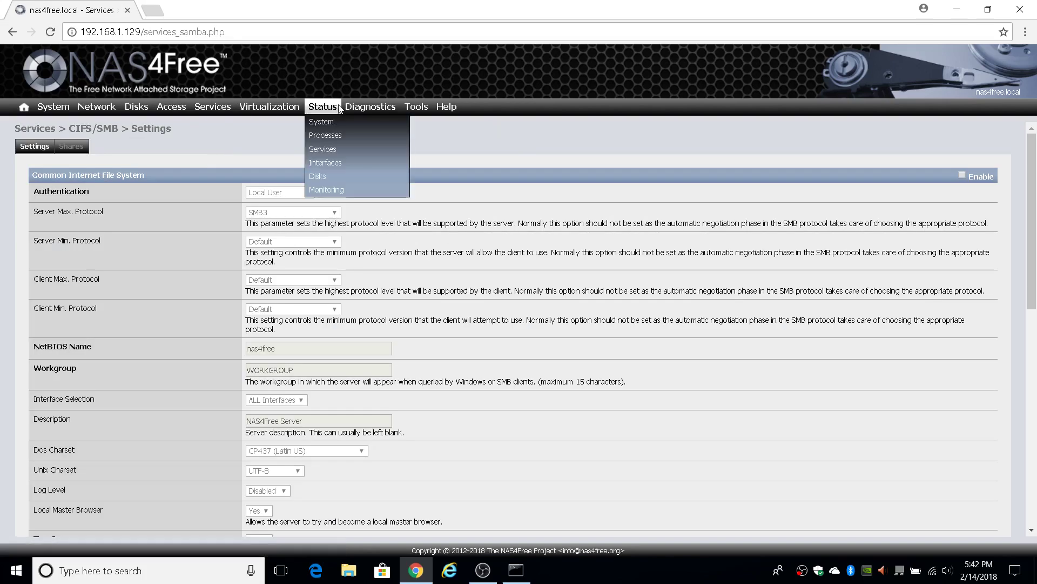
pyautogui.click(335, 148)
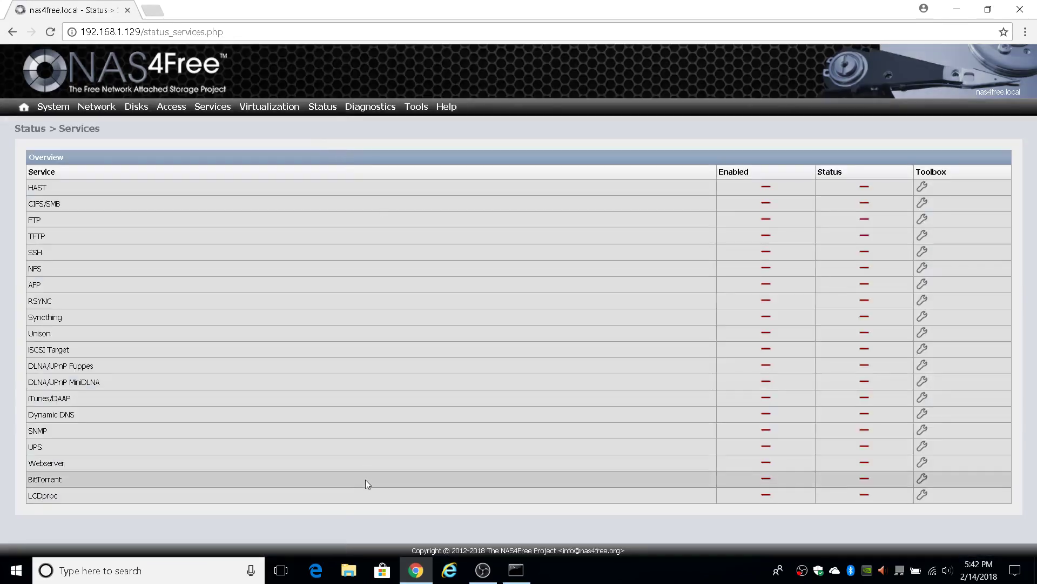
pyautogui.moveTo(197, 108)
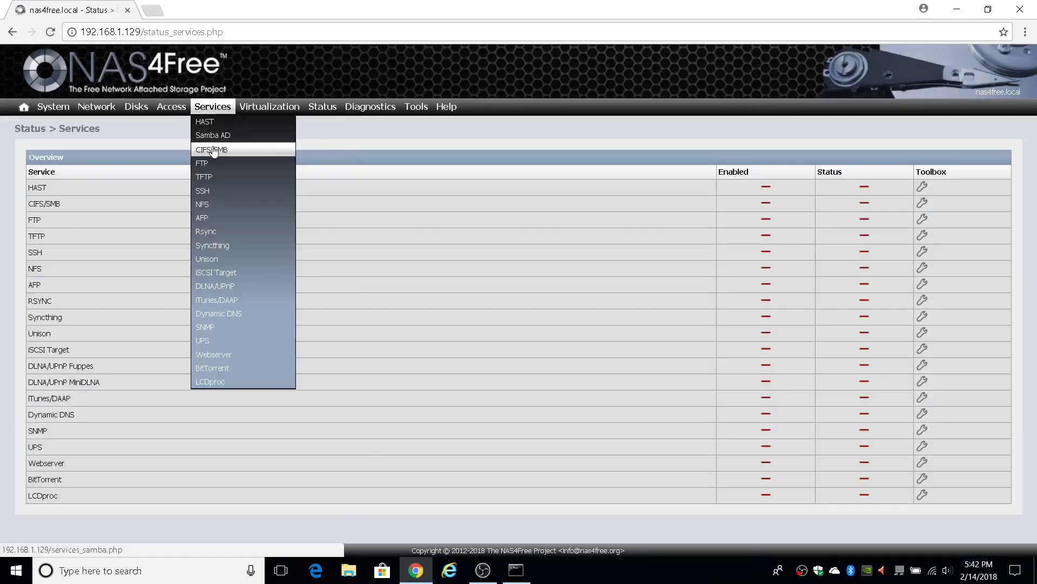
pyautogui.click(208, 150)
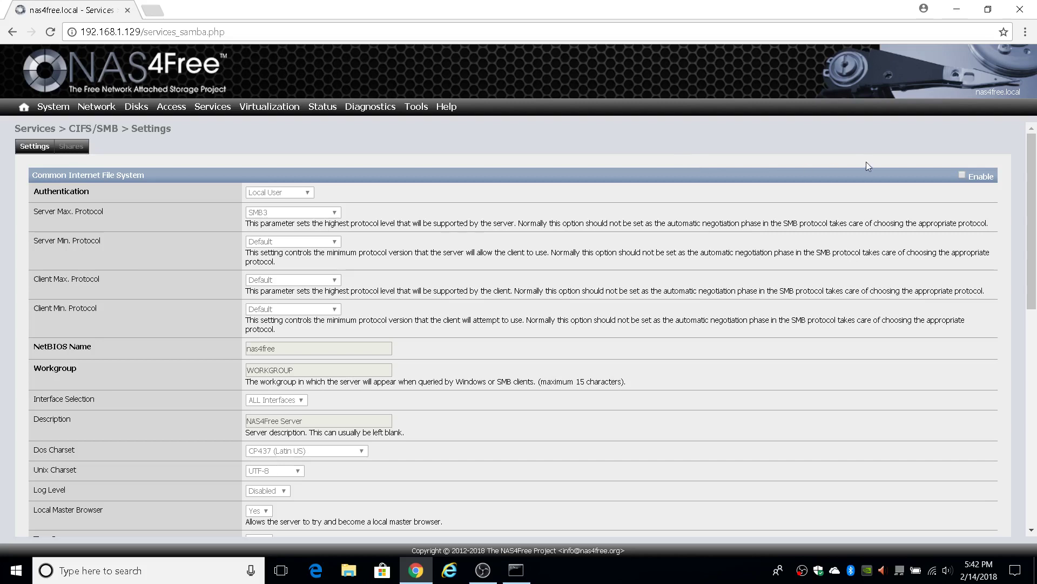
# Step: Enable CIFS/SMB with Save & Restart and confirm it shows running under Status > Services
pyautogui.click(962, 176)
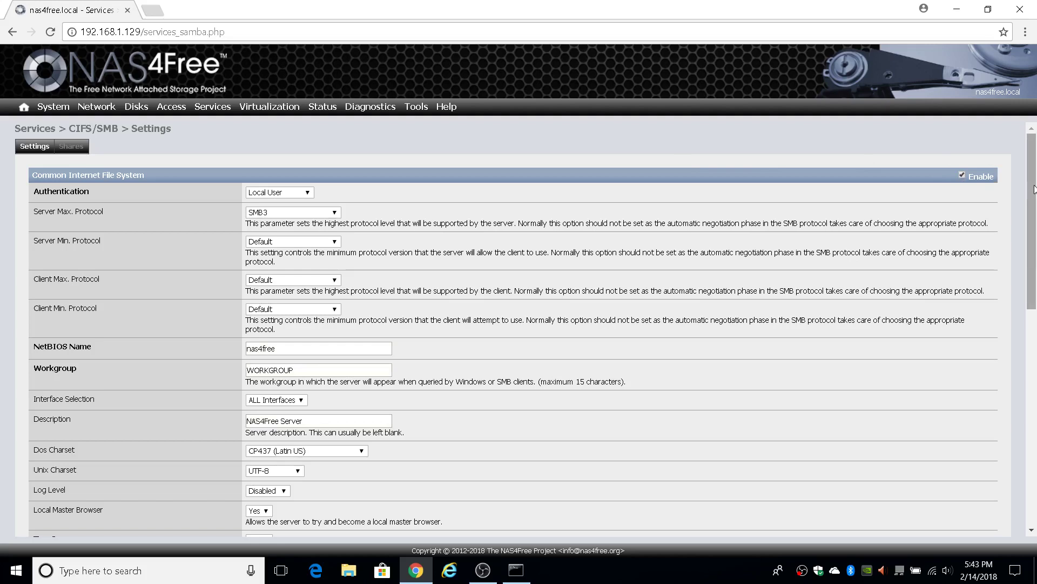
pyautogui.moveTo(1034, 189); pyautogui.dragTo(1034, 411)
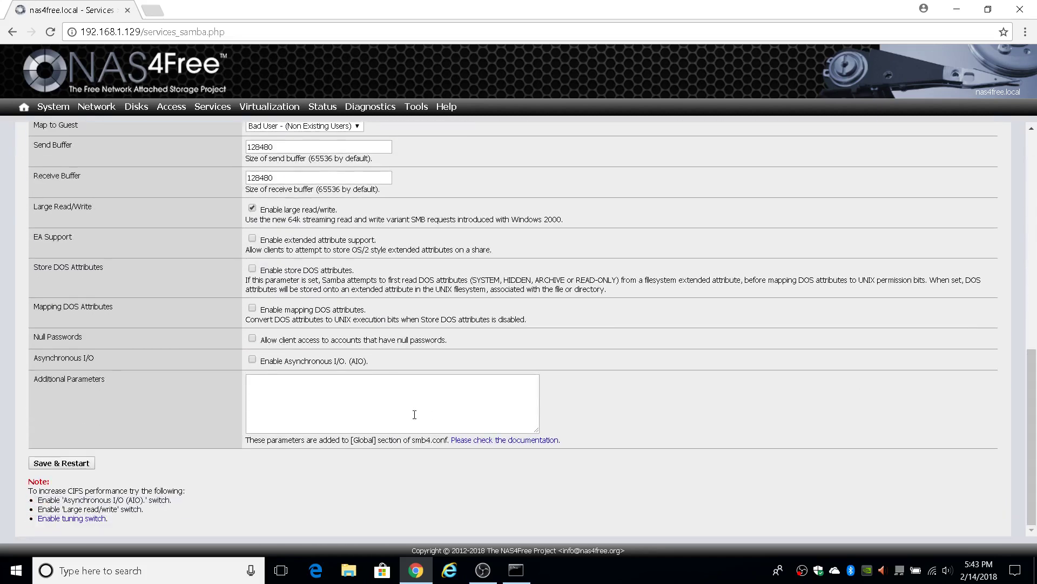
pyautogui.click(57, 463)
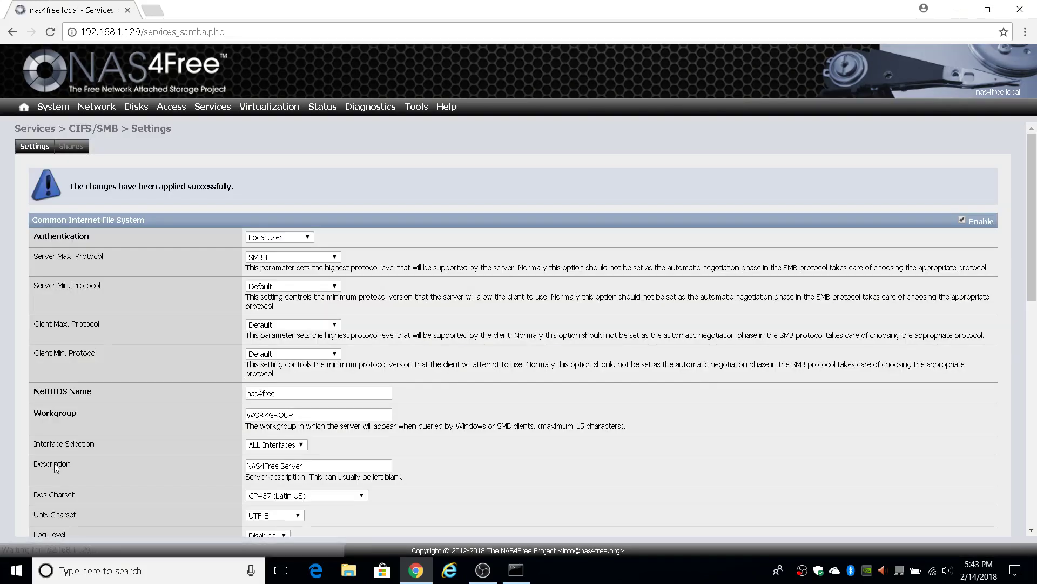
pyautogui.moveTo(322, 106)
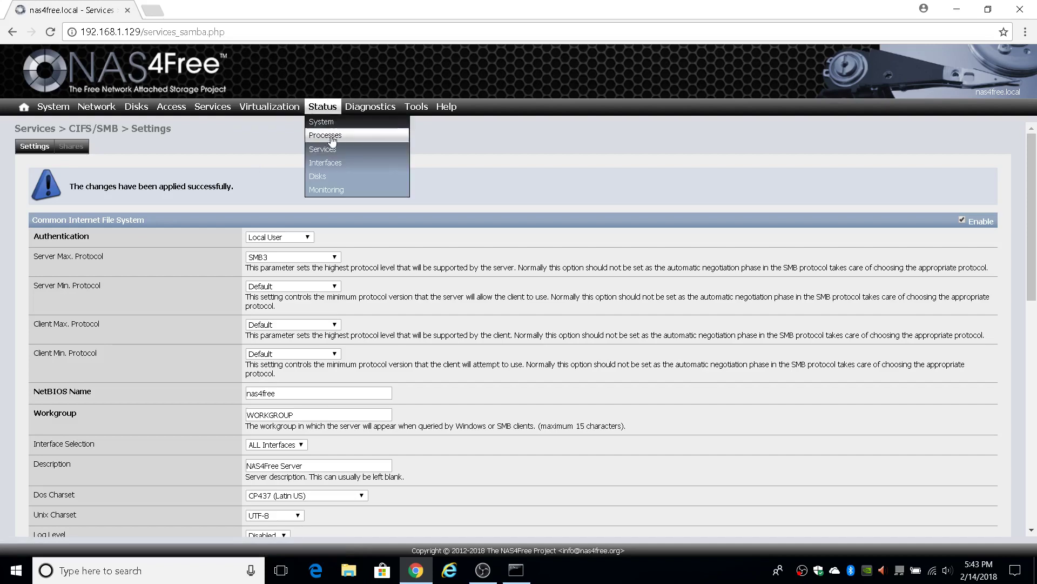
pyautogui.click(324, 151)
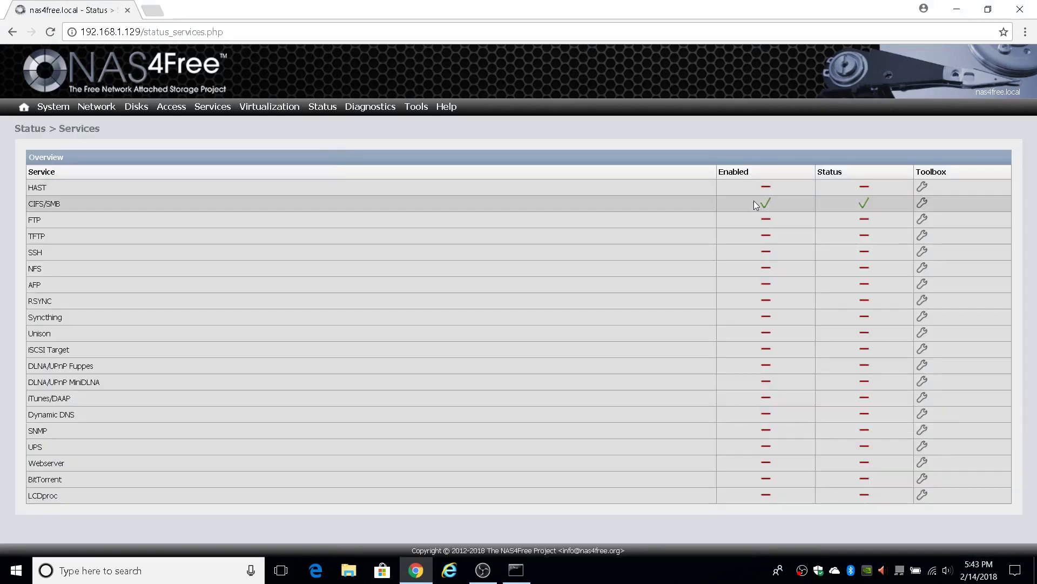
pyautogui.moveTo(182, 108)
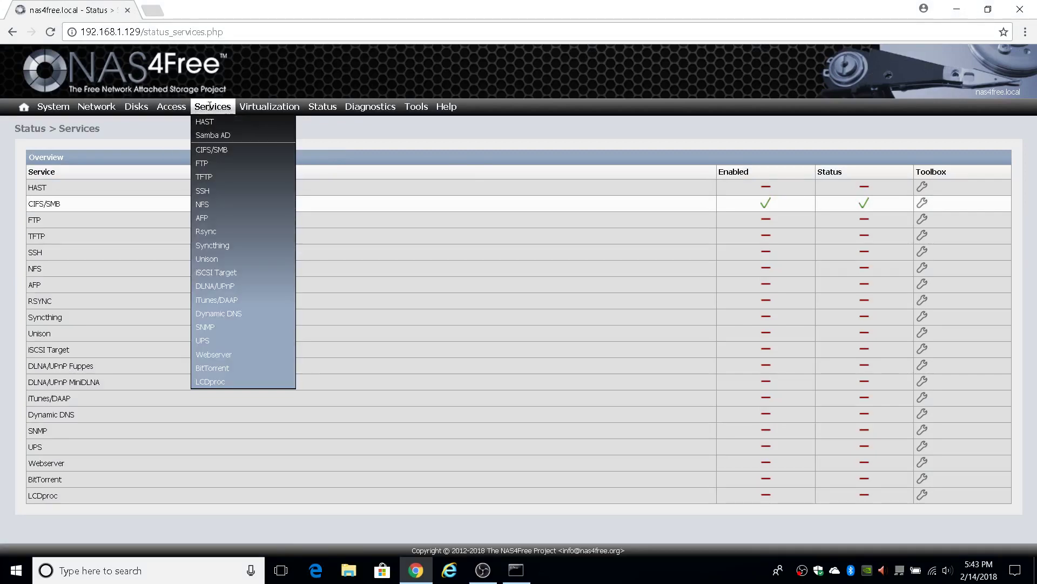
# Step: Begin a new SMB share named testshare with the comment testshare
pyautogui.click(227, 150)
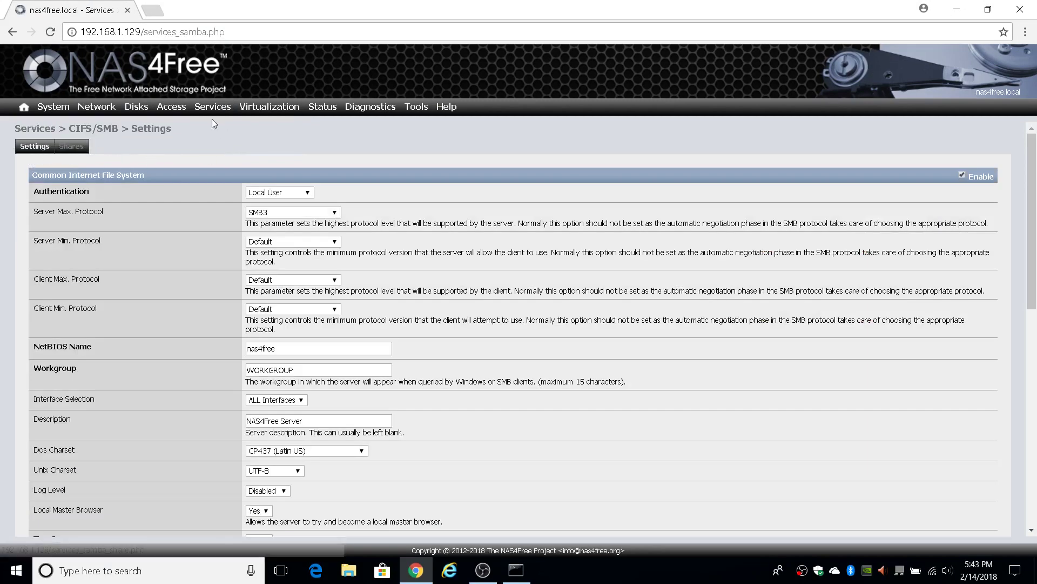
pyautogui.moveTo(211, 110)
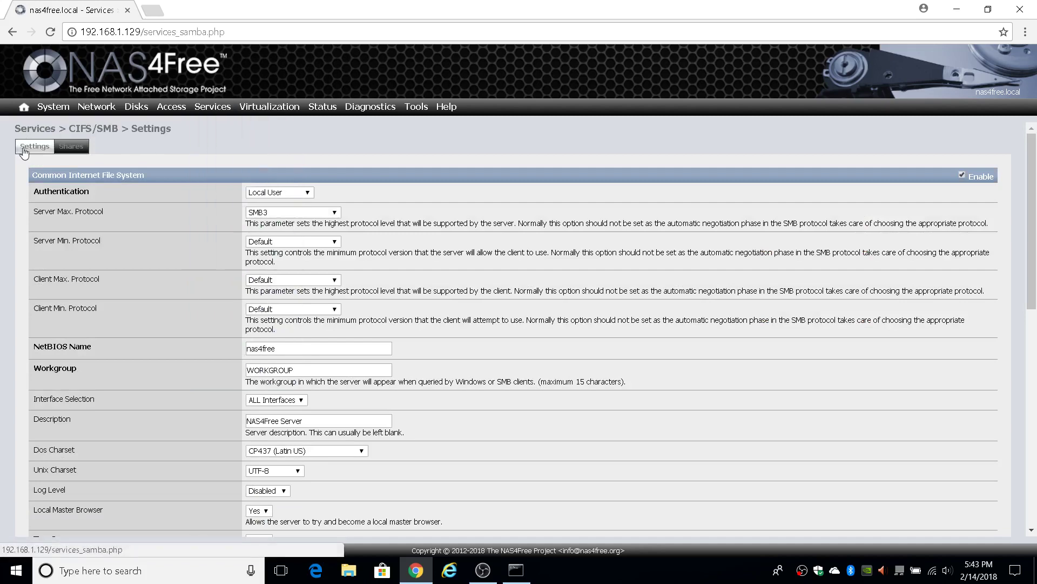
pyautogui.click(72, 148)
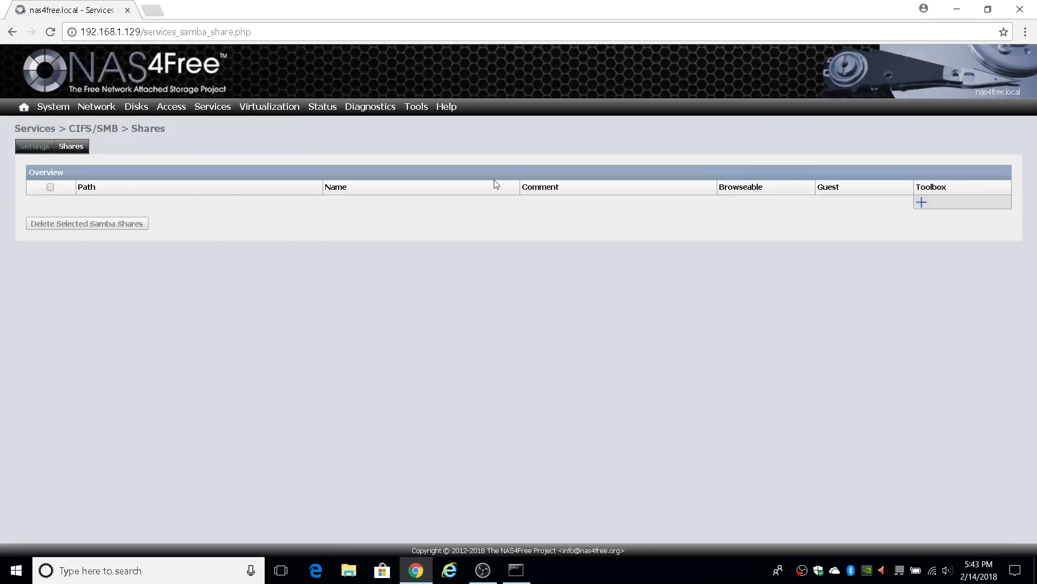
pyautogui.click(923, 203)
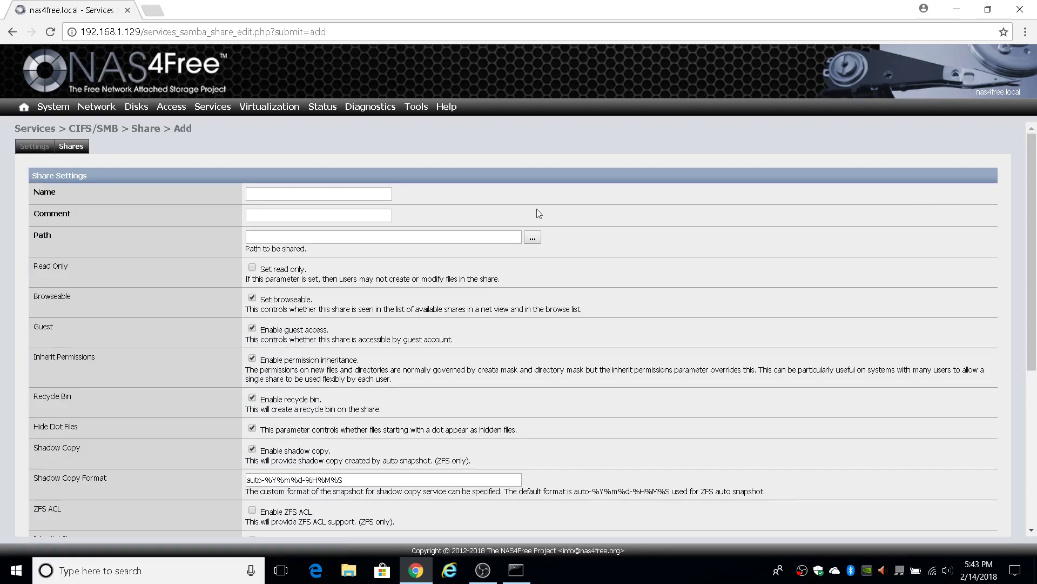
pyautogui.click(288, 190)
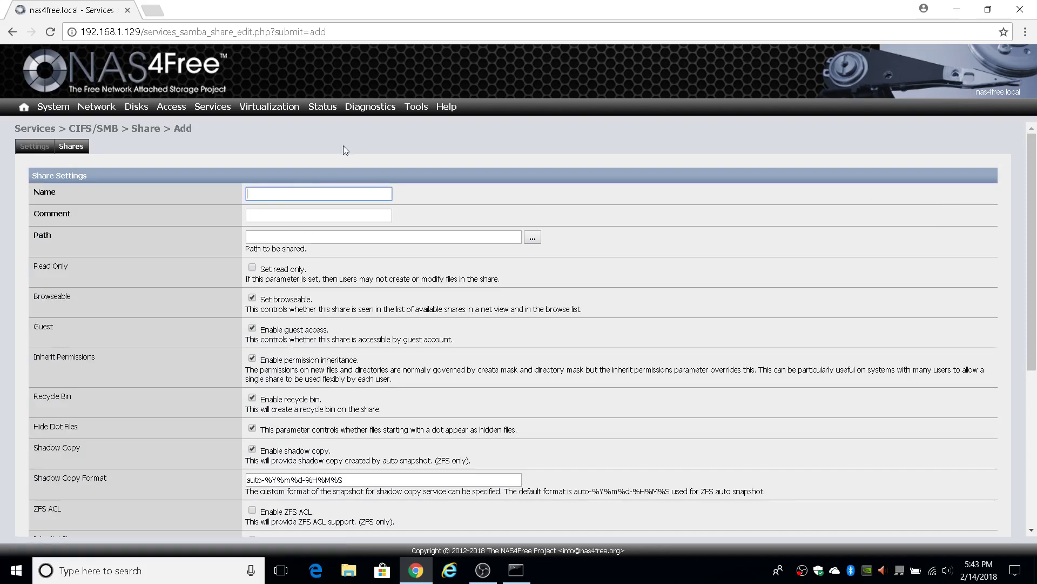
pyautogui.write('testshare')
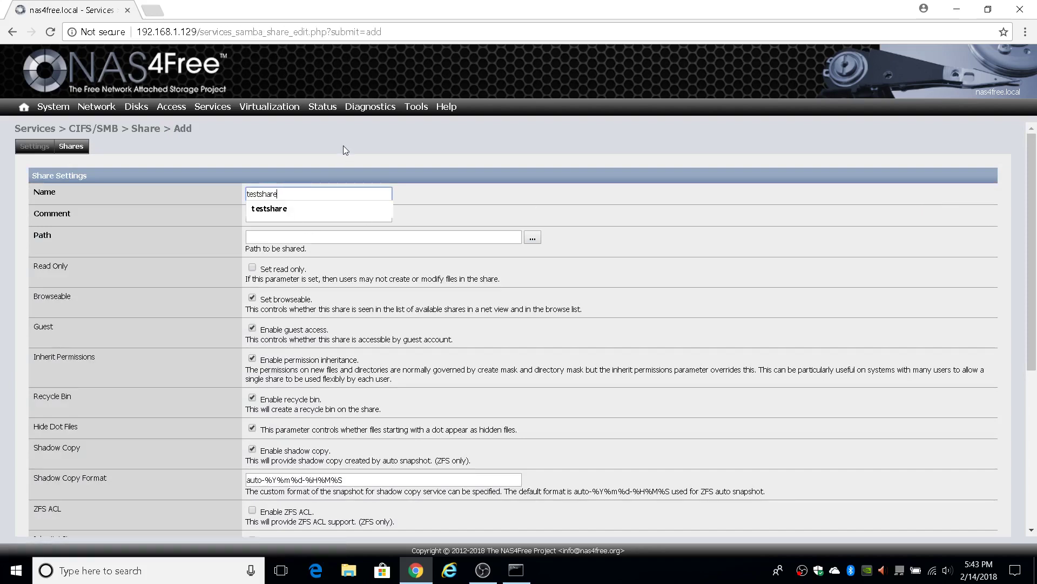
pyautogui.click(284, 209)
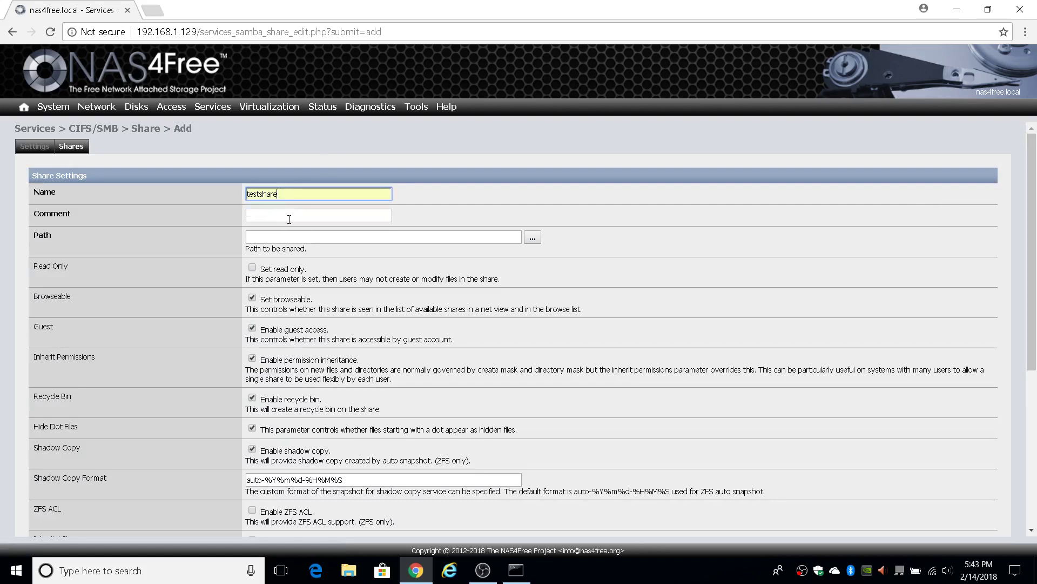
pyautogui.click(289, 219)
pyautogui.write('testshare')
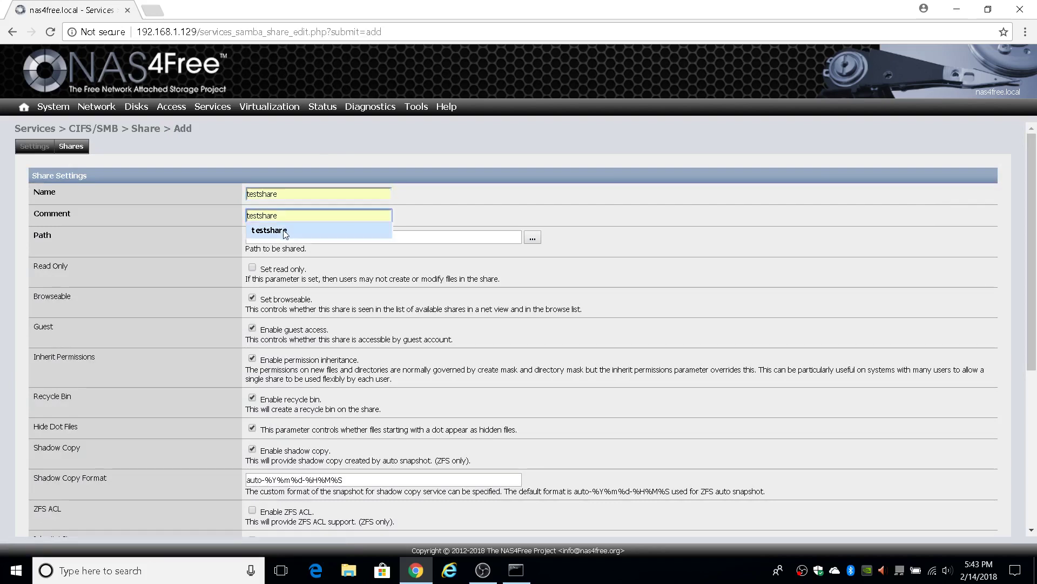
pyautogui.click(286, 230)
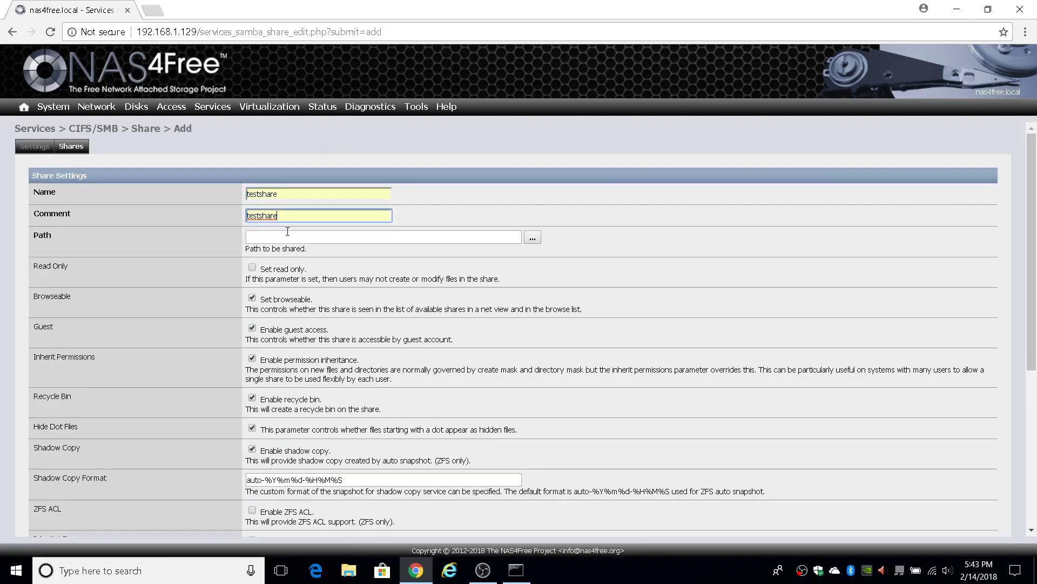
pyautogui.click(303, 241)
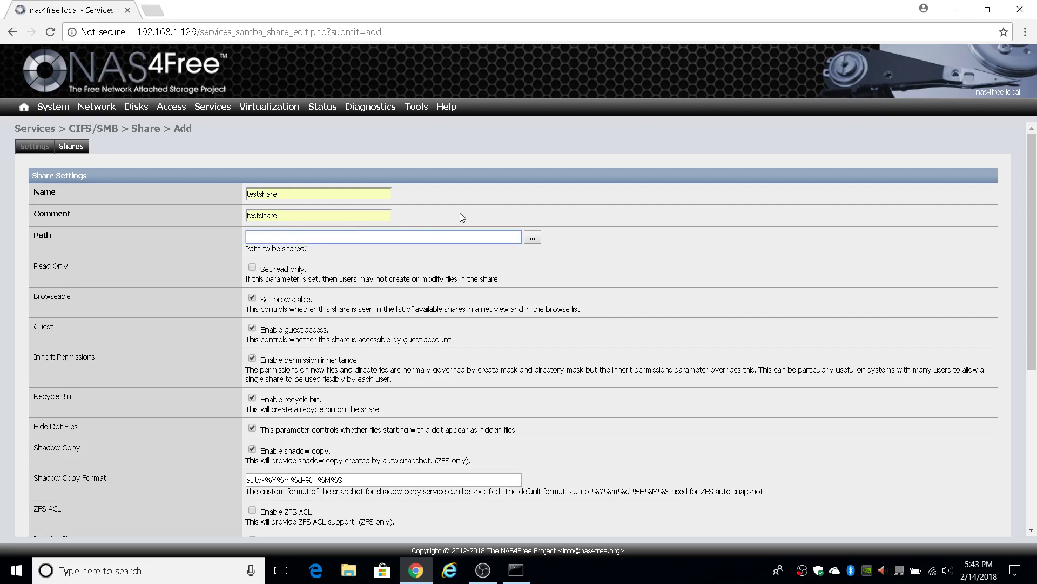
# Step: Set the share path to /mnt/RG1disks, add the share and apply the change
pyautogui.click(532, 237)
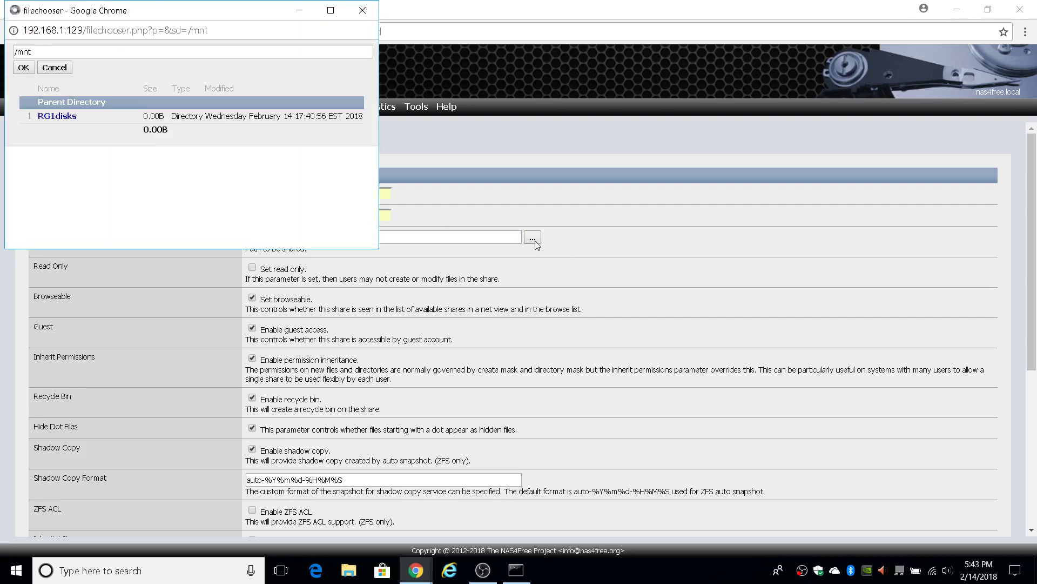
pyautogui.click(57, 116)
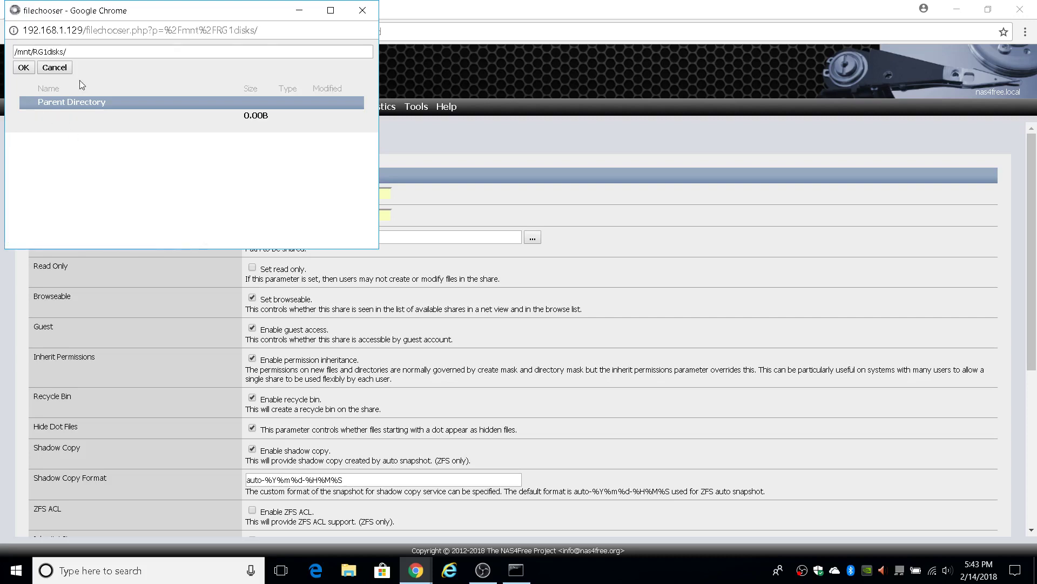
pyautogui.click(23, 67)
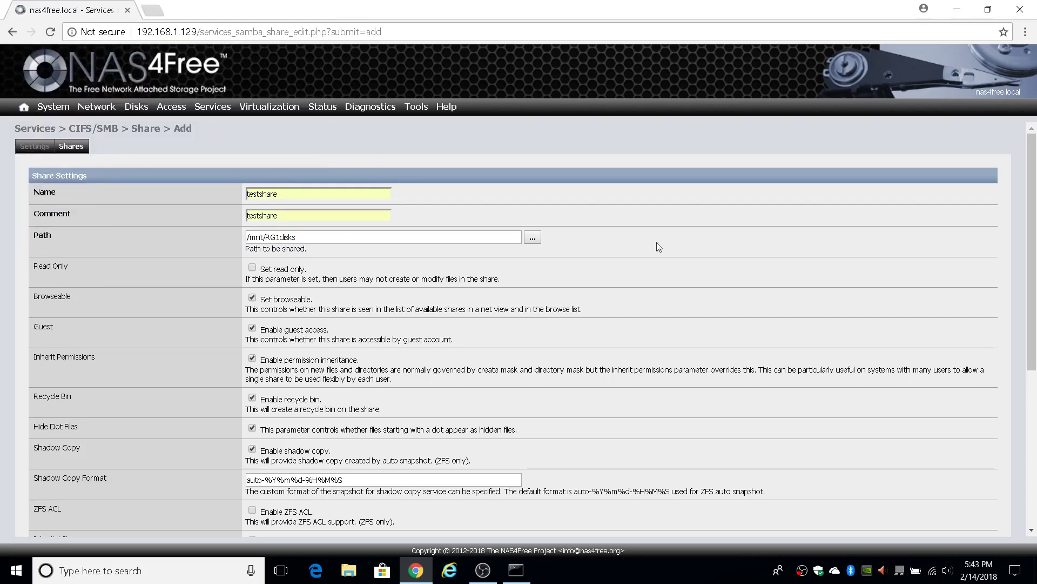
pyautogui.moveTo(1031, 195); pyautogui.dragTo(1030, 354)
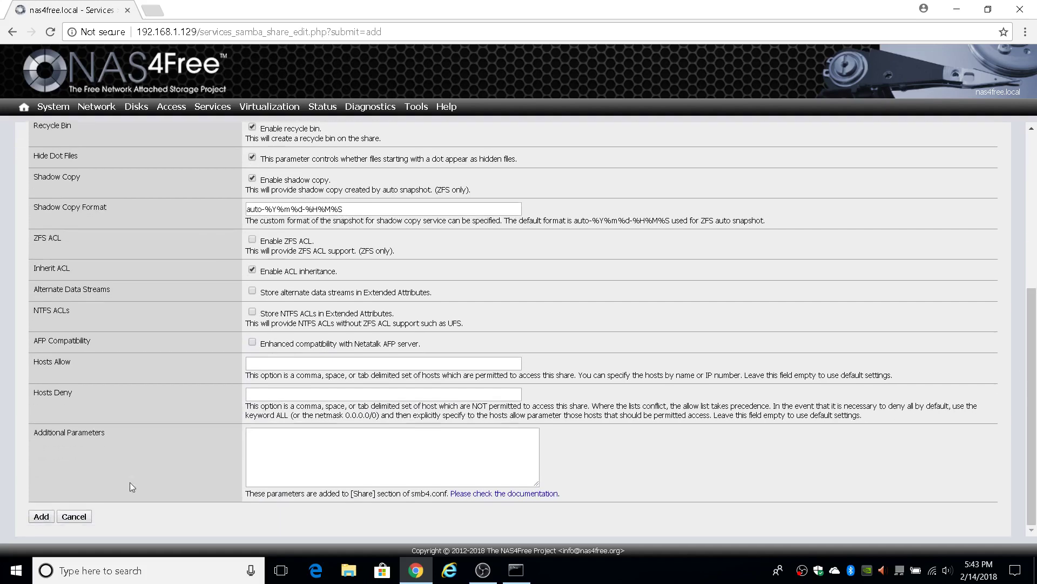
pyautogui.click(41, 516)
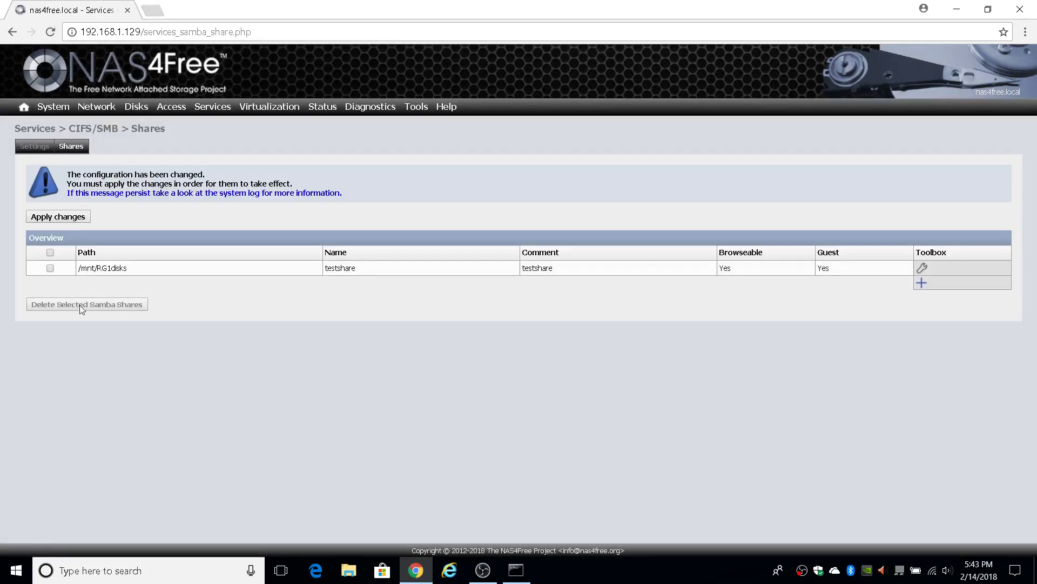
pyautogui.click(69, 218)
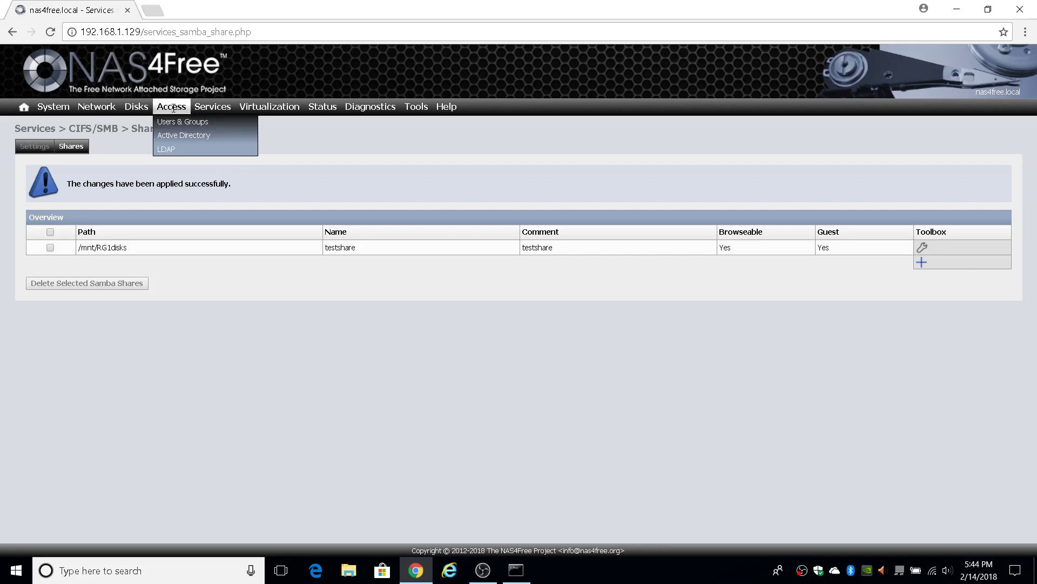
# Step: Begin a new user with login name johndoe and enter the user's full name
pyautogui.click(181, 120)
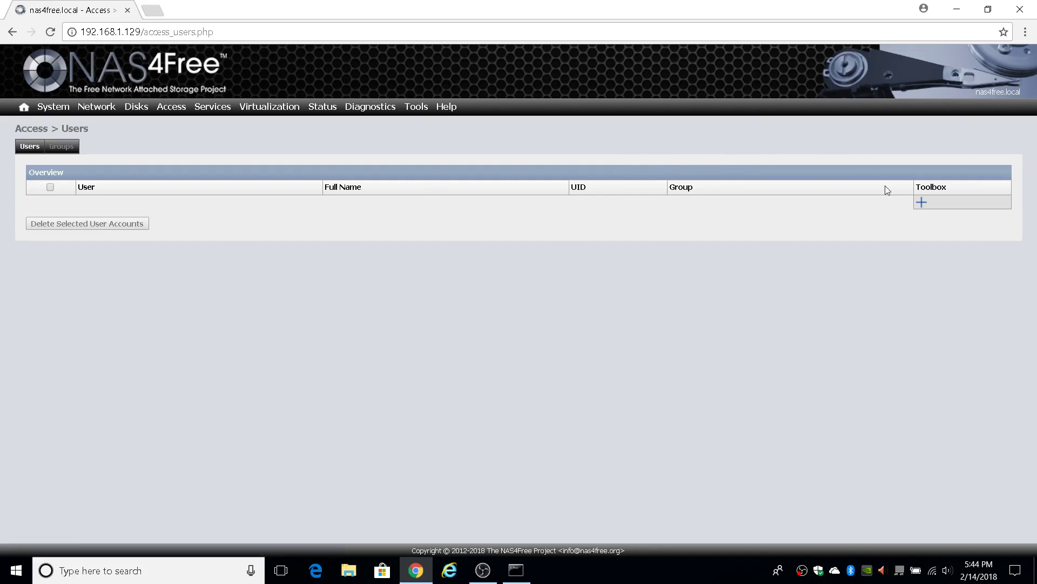
pyautogui.click(921, 204)
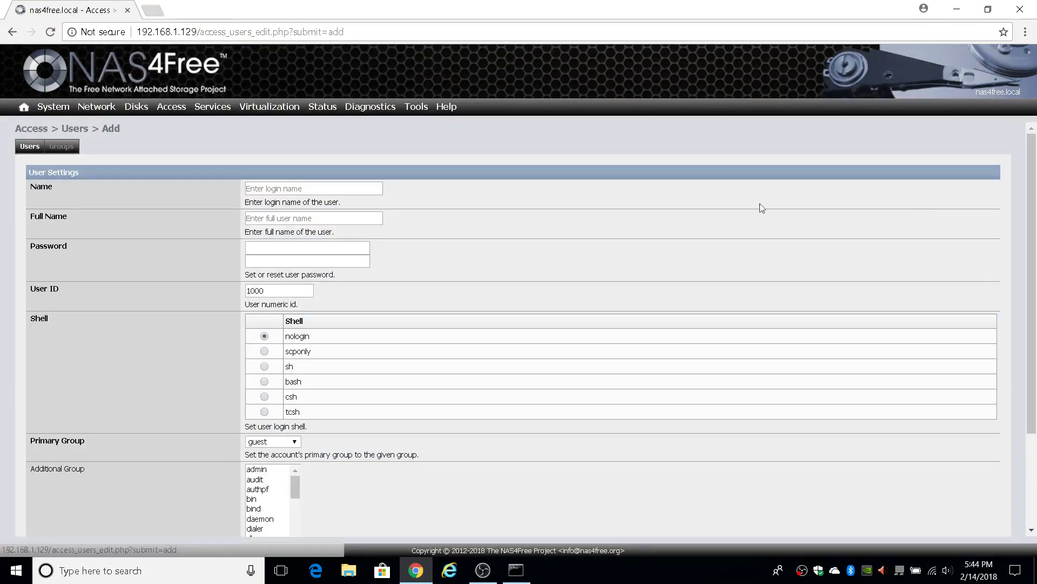
pyautogui.click(305, 190)
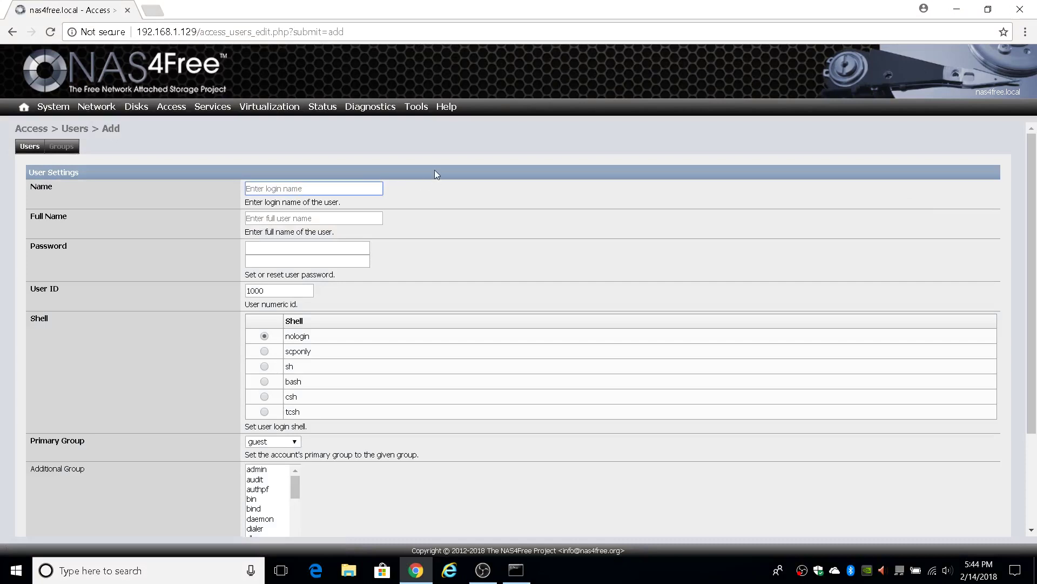
pyautogui.write('jo')
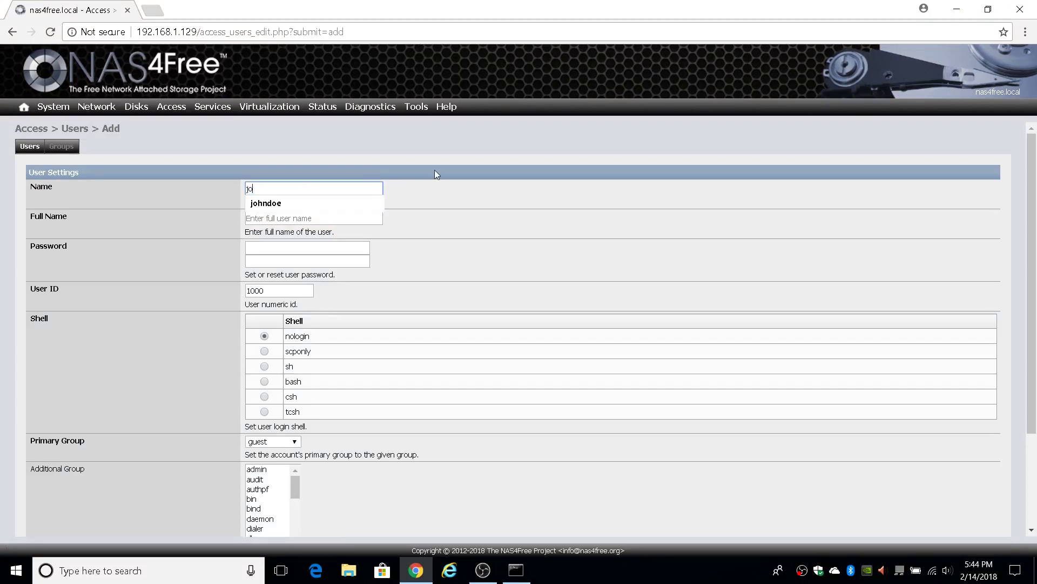
pyautogui.write('hndoe')
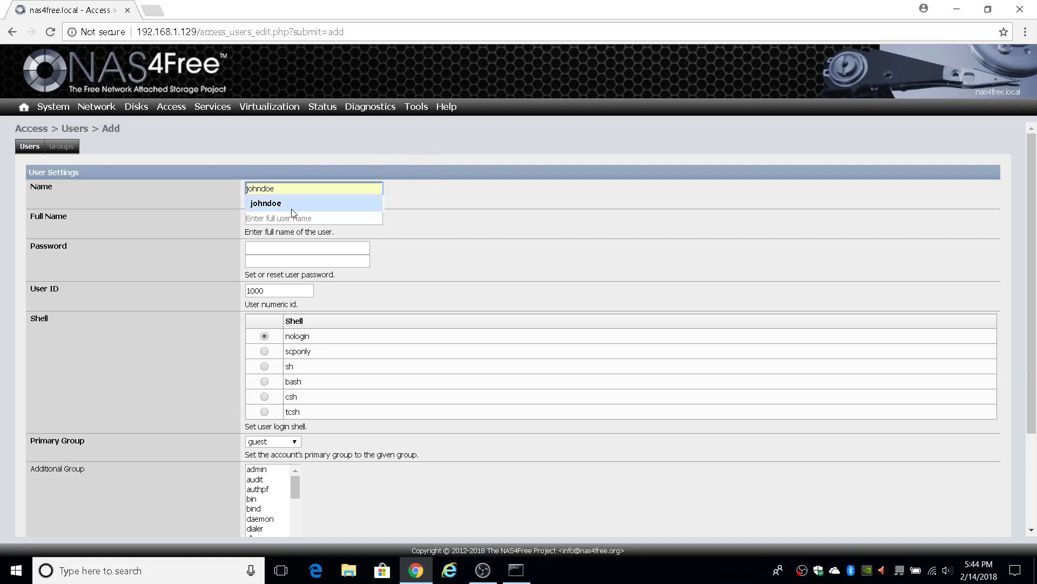
pyautogui.click(294, 205)
pyautogui.click(286, 218)
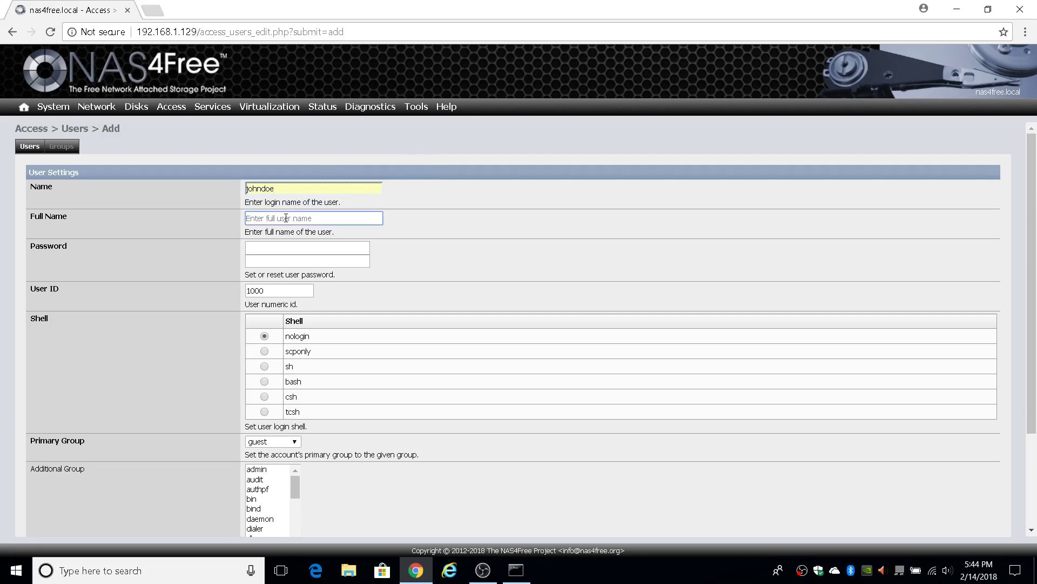
pyautogui.write('John Doe')
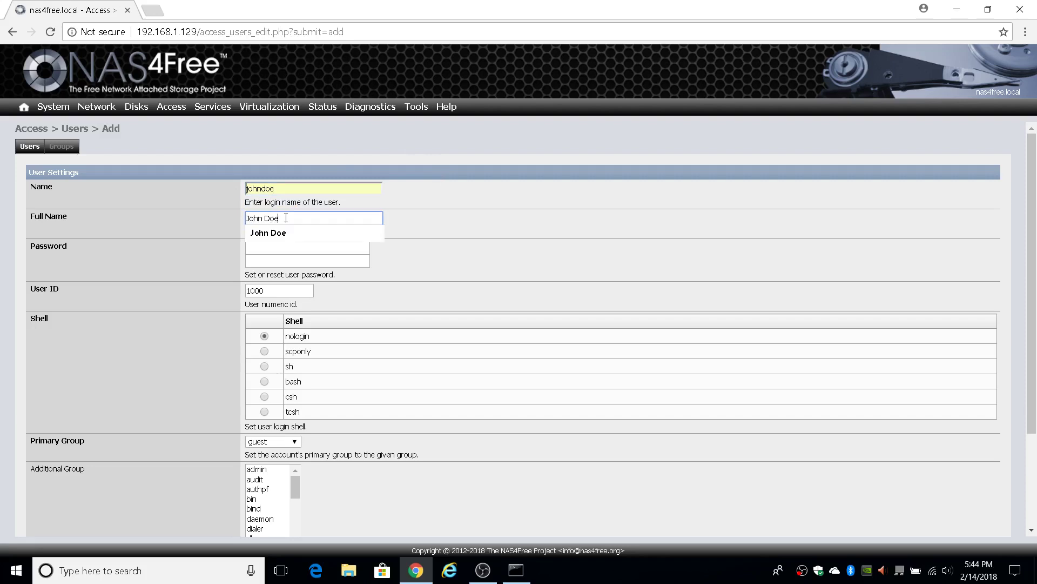
pyautogui.click(298, 233)
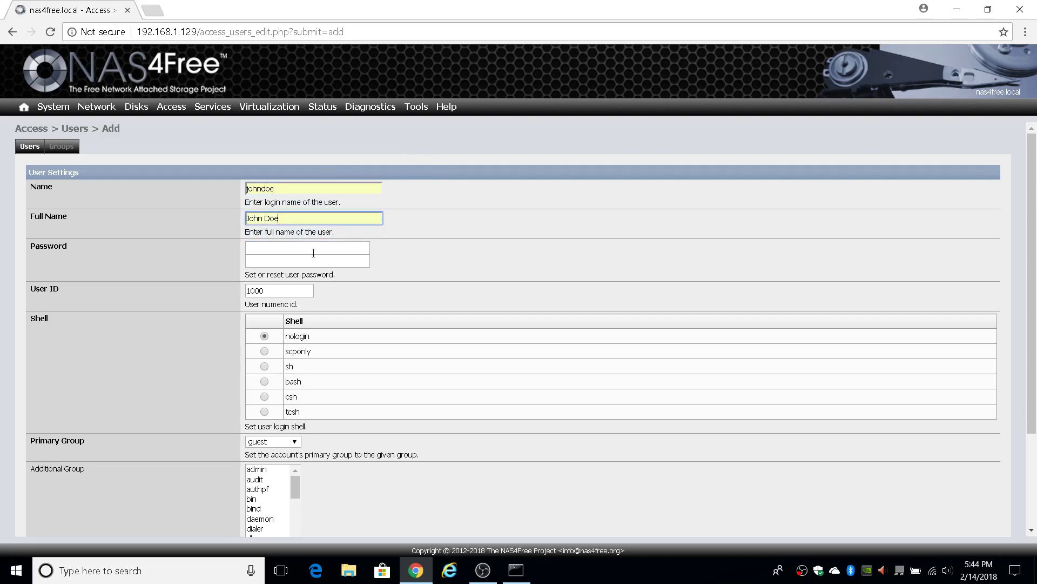
# Step: Enter the account password and retype it in the confirmation field
pyautogui.click(314, 251)
pyautogui.write('******')
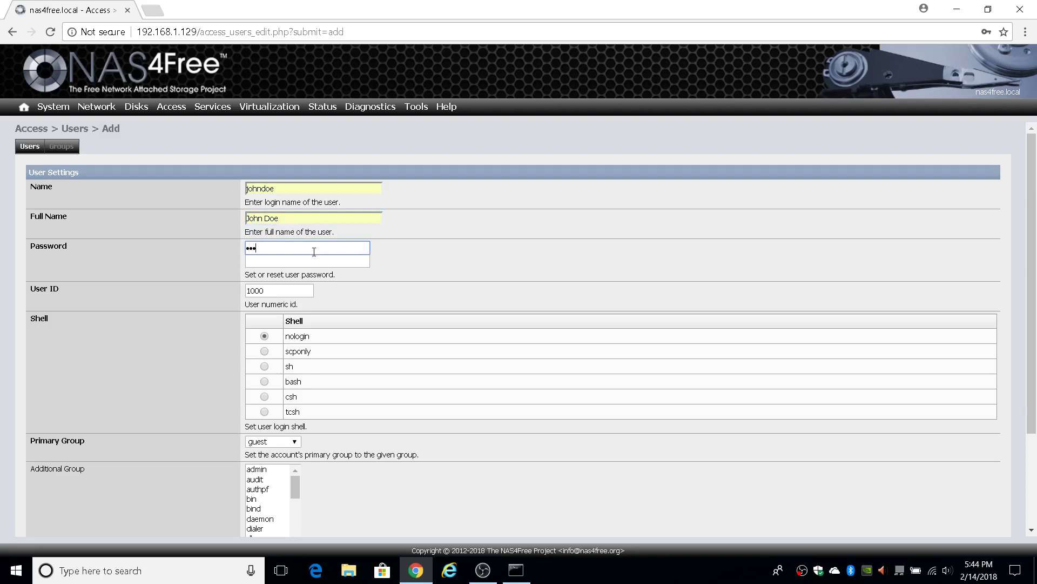
pyautogui.press('Tab')
pyautogui.write('•••••')
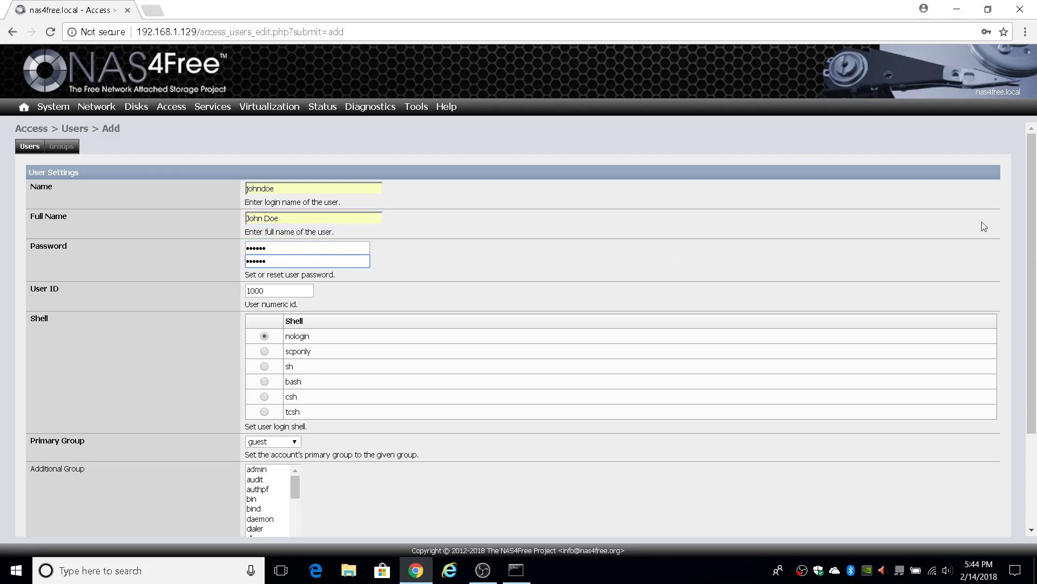
pyautogui.moveTo(1032, 209); pyautogui.dragTo(1032, 356)
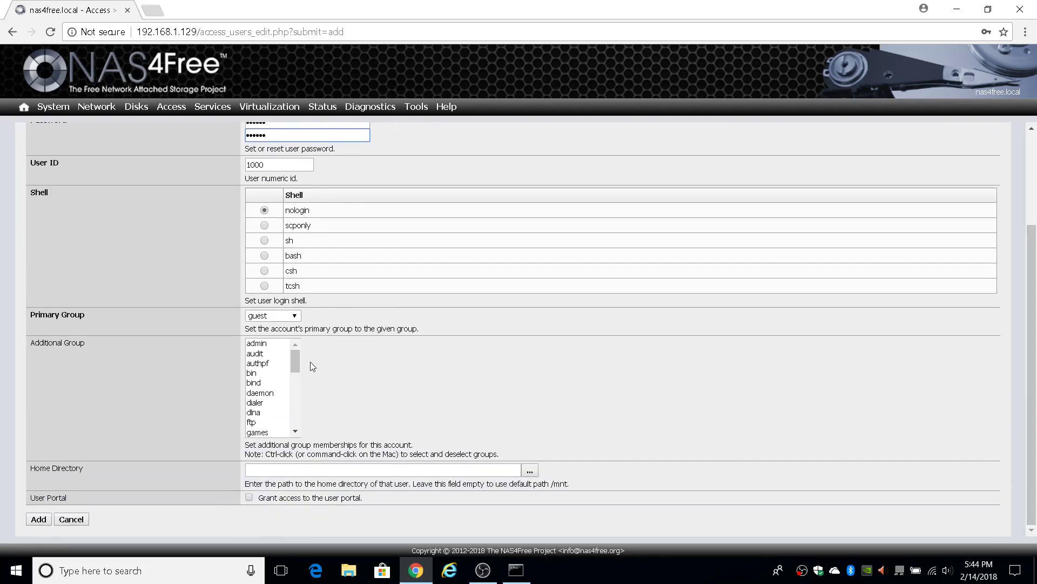
# Step: Give the new user wheel as primary group, add the account and apply the change
pyautogui.click(295, 316)
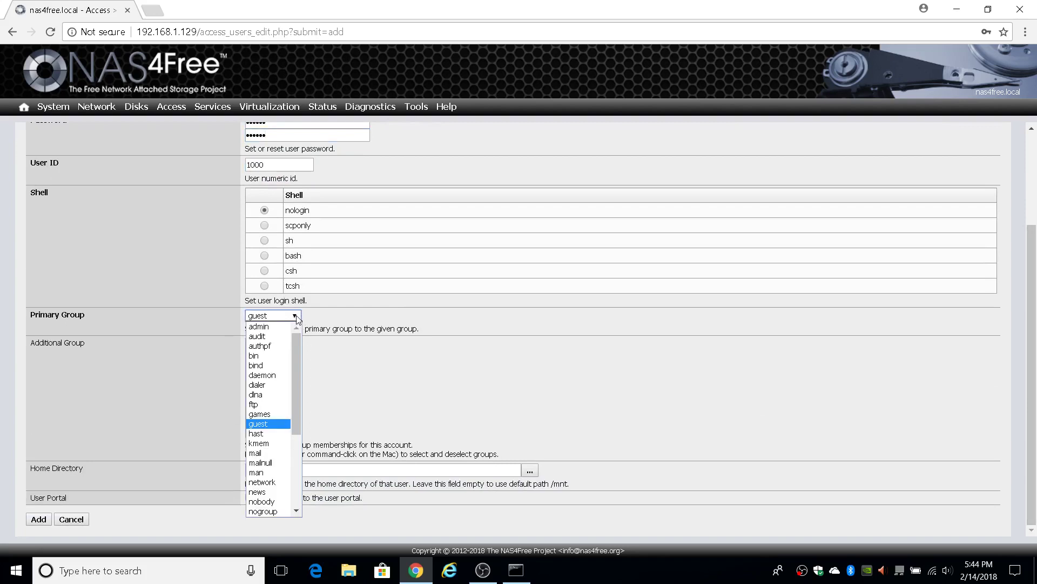
pyautogui.scroll(-3, 271, 433)
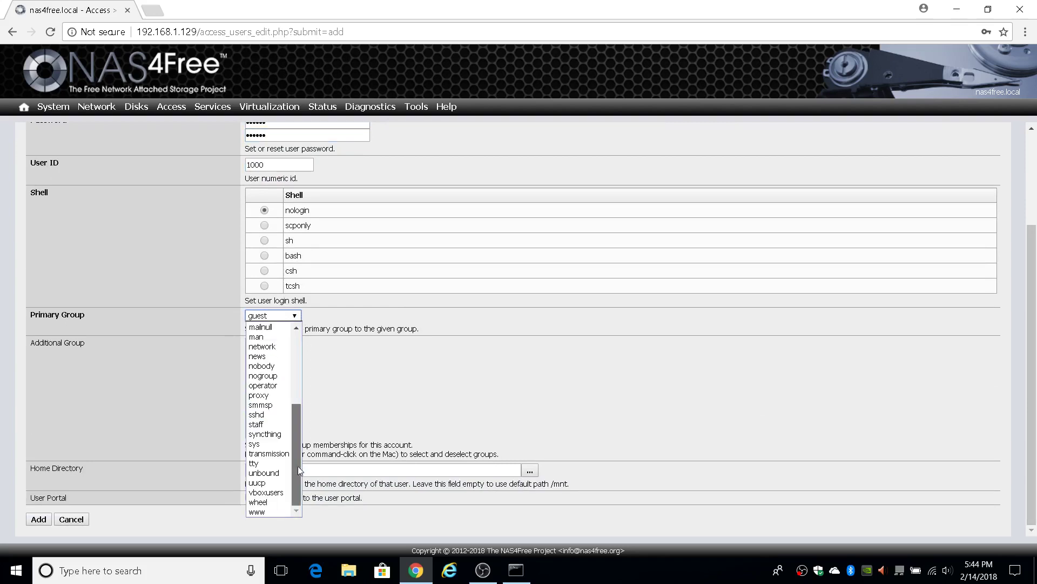
pyautogui.click(271, 507)
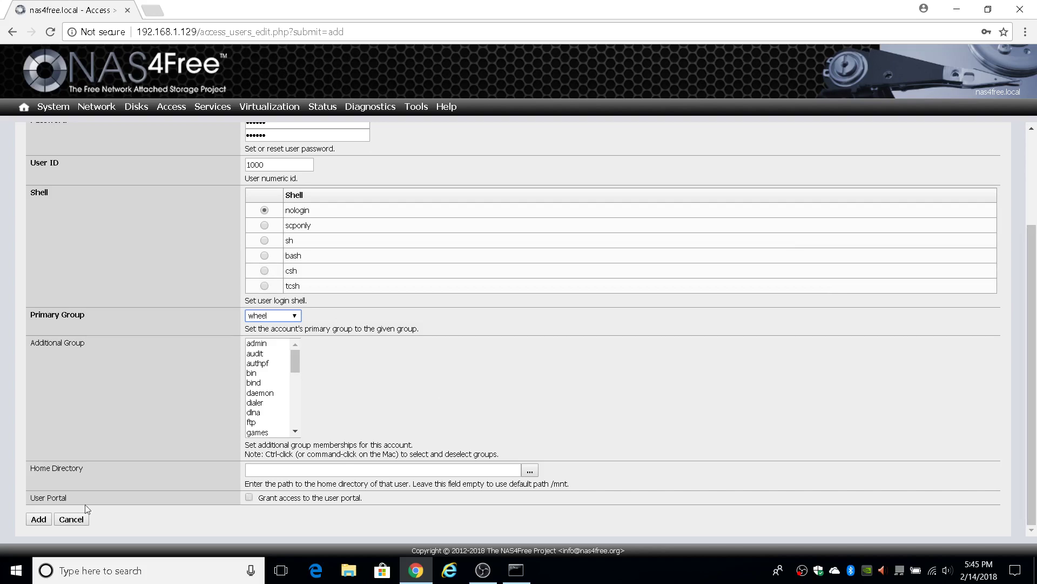
pyautogui.click(37, 518)
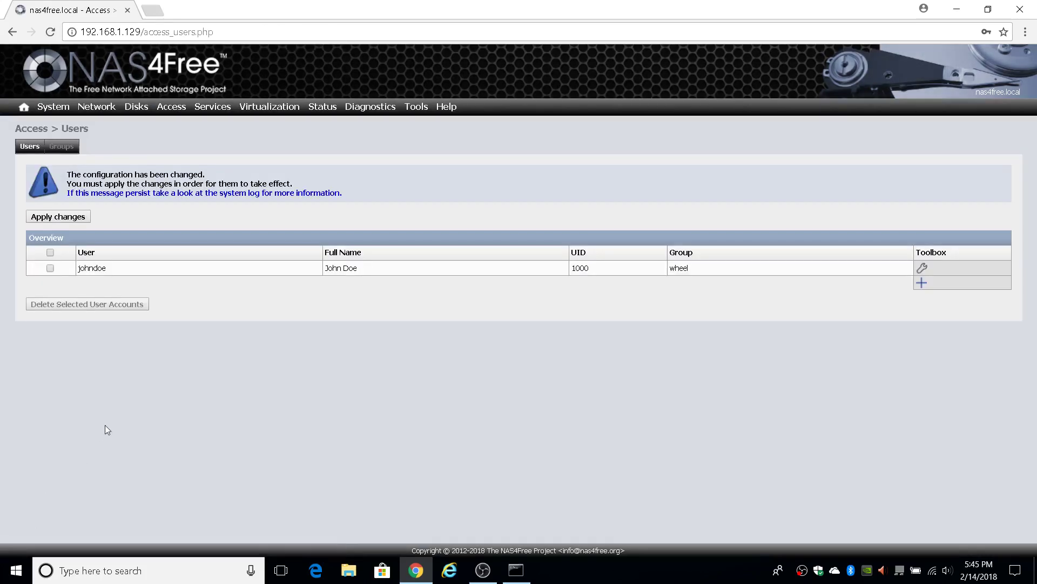
pyautogui.click(59, 222)
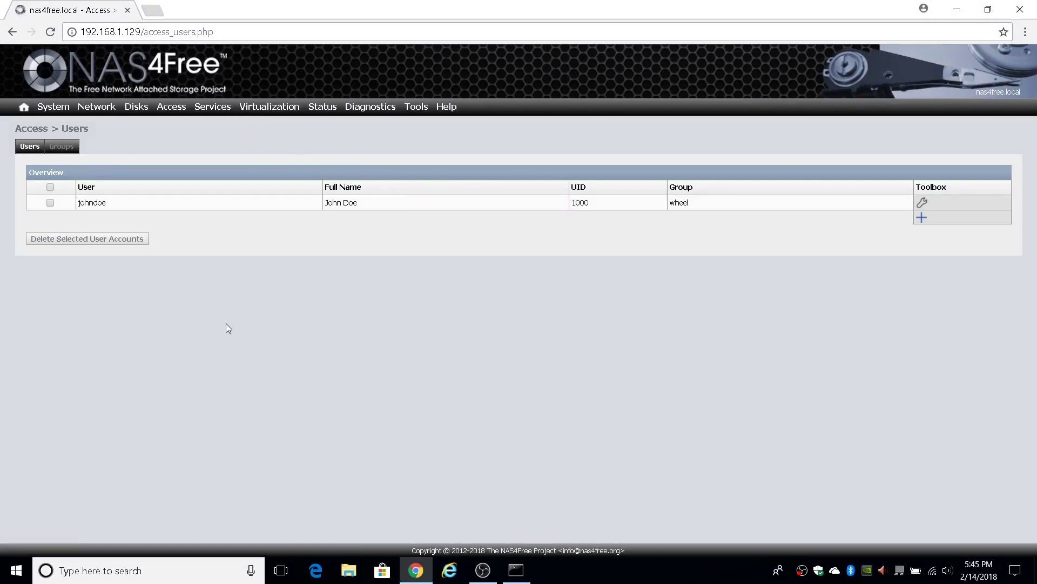
pyautogui.click(516, 569)
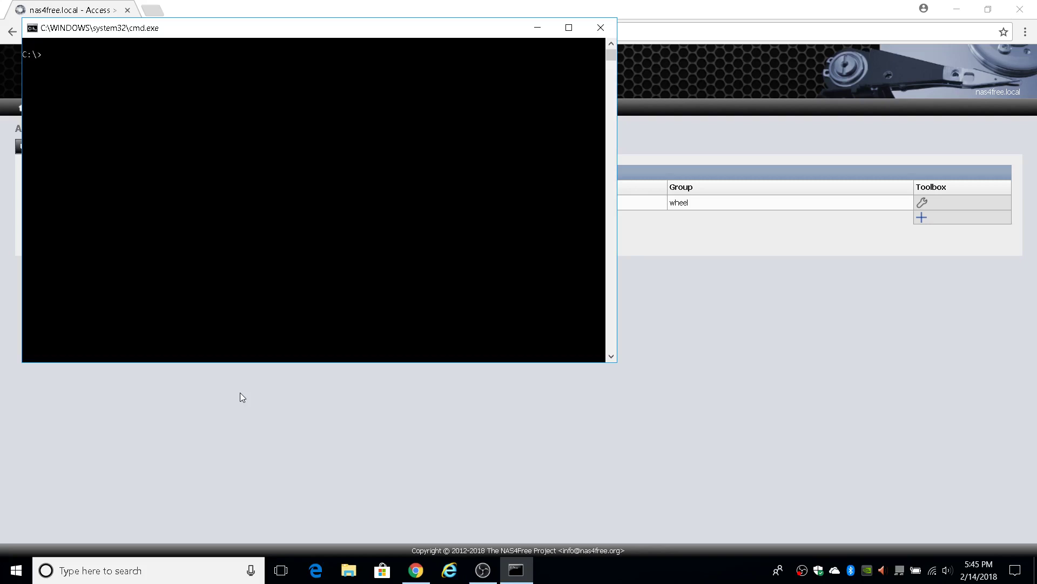
pyautogui.write('net use')
pyautogui.press('Left')
pyautogui.press('Left')
pyautogui.press('Left')
pyautogui.write('n:')
pyautogui.press('Right')
pyautogui.press('Right')
pyautogui.press('Right')
pyautogui.press('Right')
pyautogui.press('Right')
pyautogui.press('Right')
pyautogui.write('testshare /user:johndoe *')
pyautogui.press('Return')
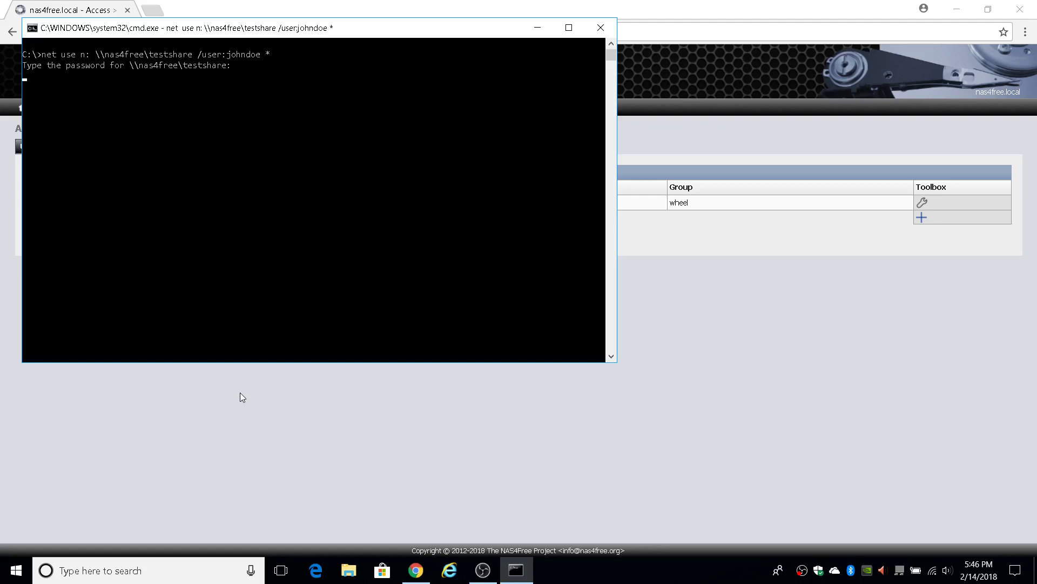
pyautogui.press('Return')
pyautogui.write('dir ')
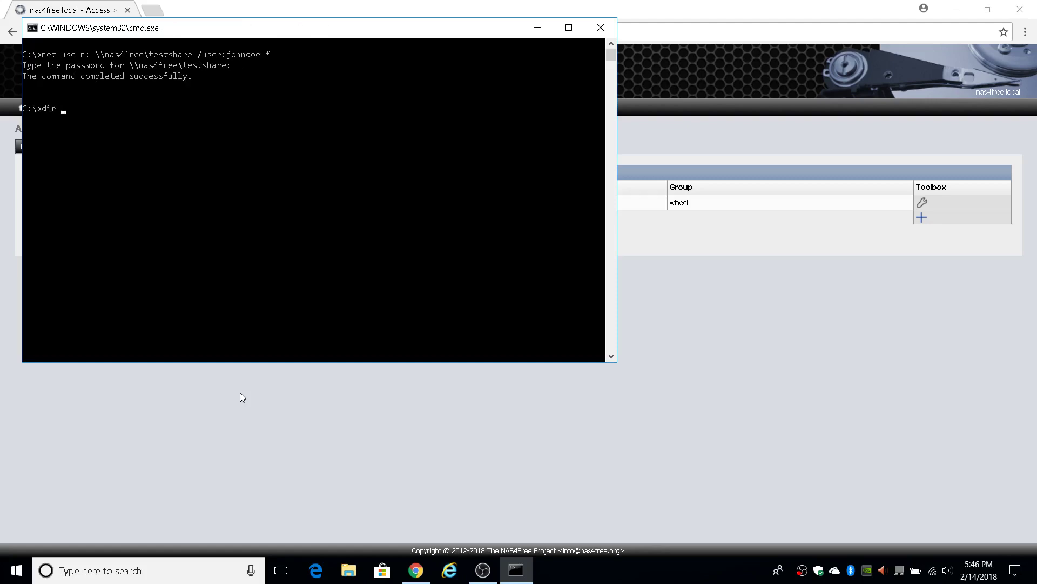
pyautogui.press('Return')
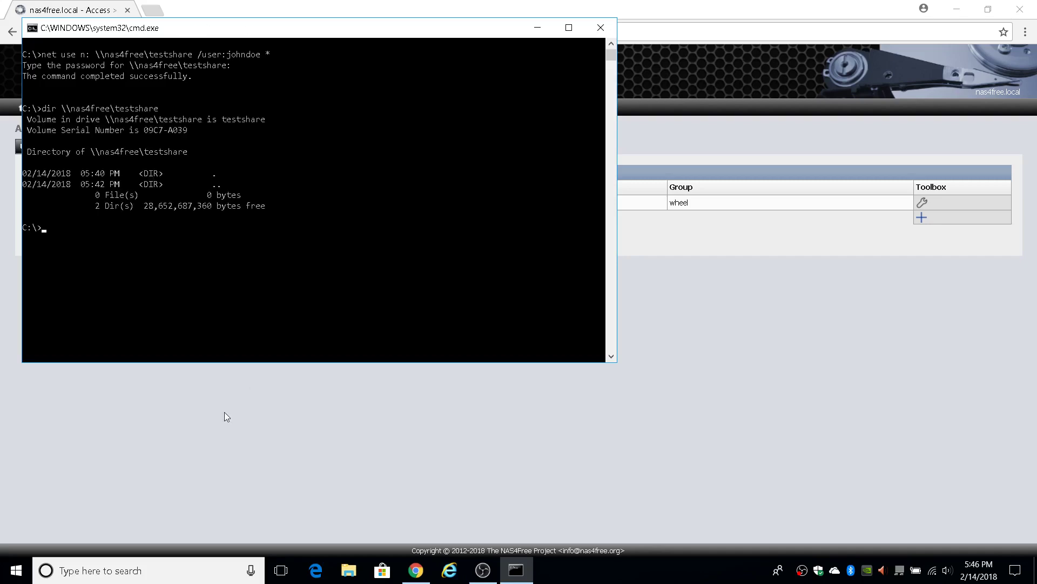
pyautogui.click(9, 574)
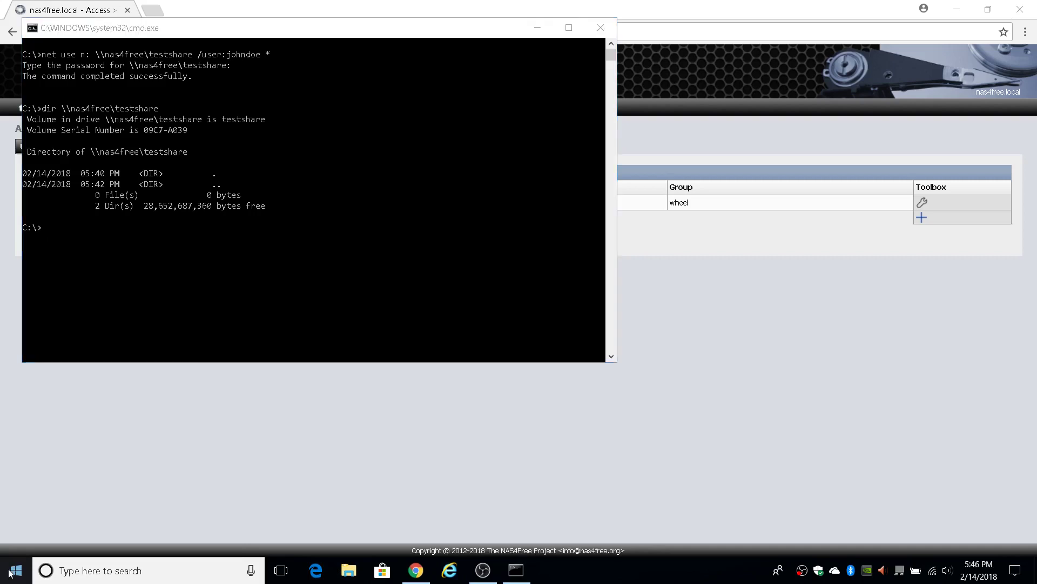
pyautogui.rightClick(10, 573)
pyautogui.click(30, 506)
pyautogui.write('\\\\')
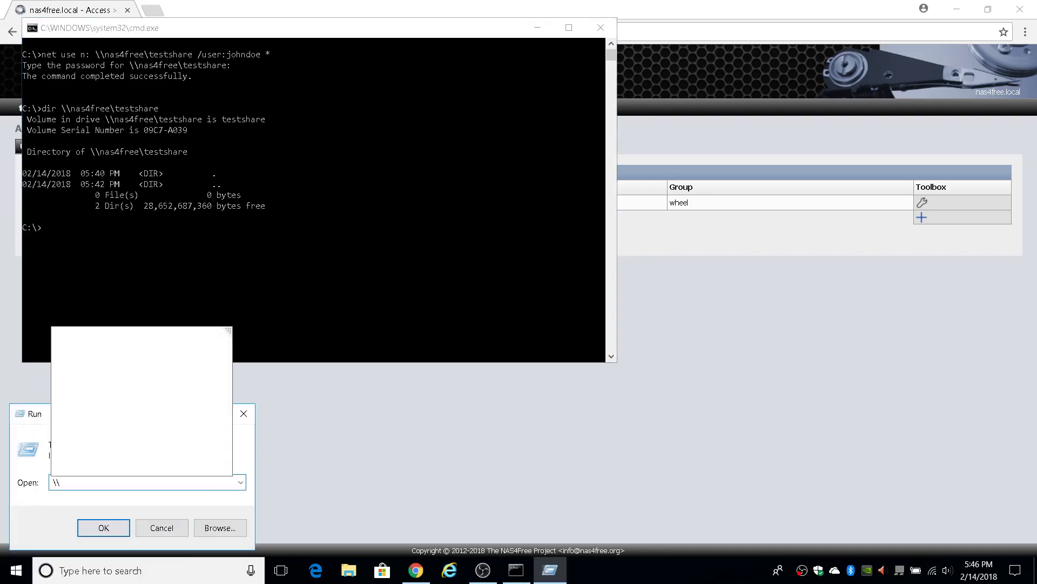
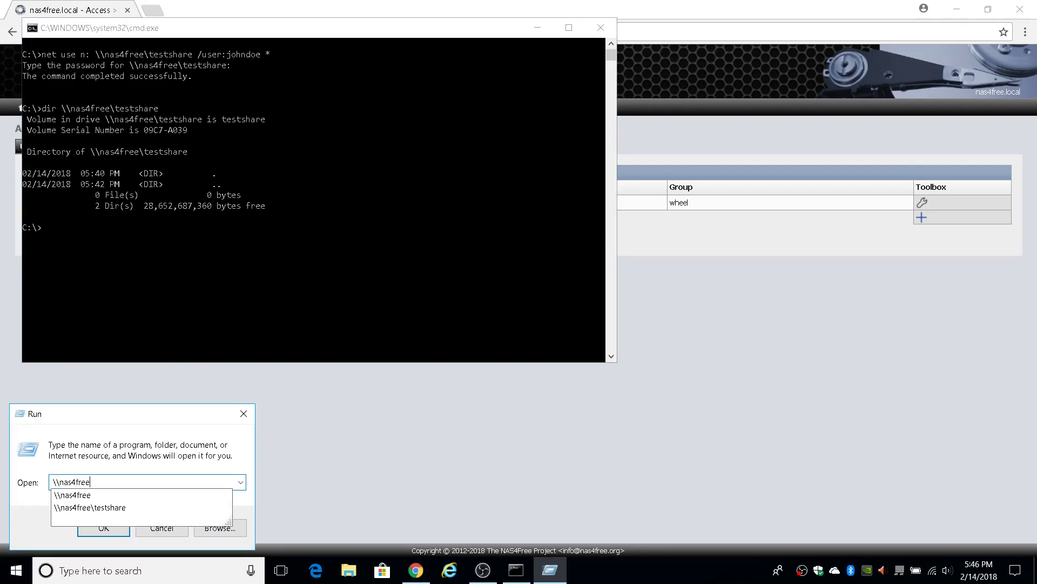
pyautogui.press('Down')
pyautogui.press('Down')
pyautogui.press('Return')
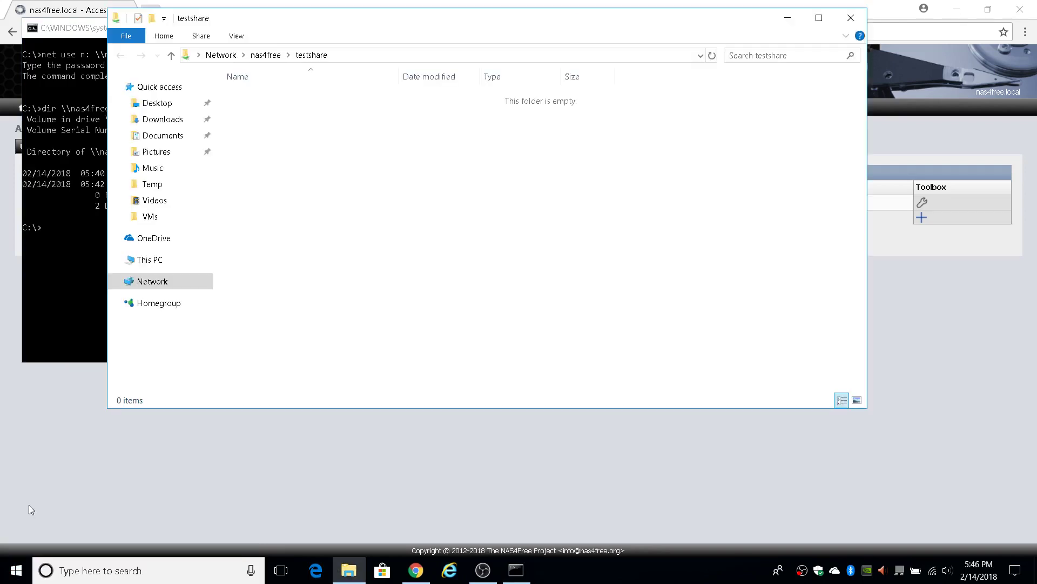
# Step: Create a new folder named test inside testshare
pyautogui.rightClick(243, 134)
pyautogui.moveTo(347, 261)
pyautogui.click(413, 269)
pyautogui.write('test')
pyautogui.press('Return')
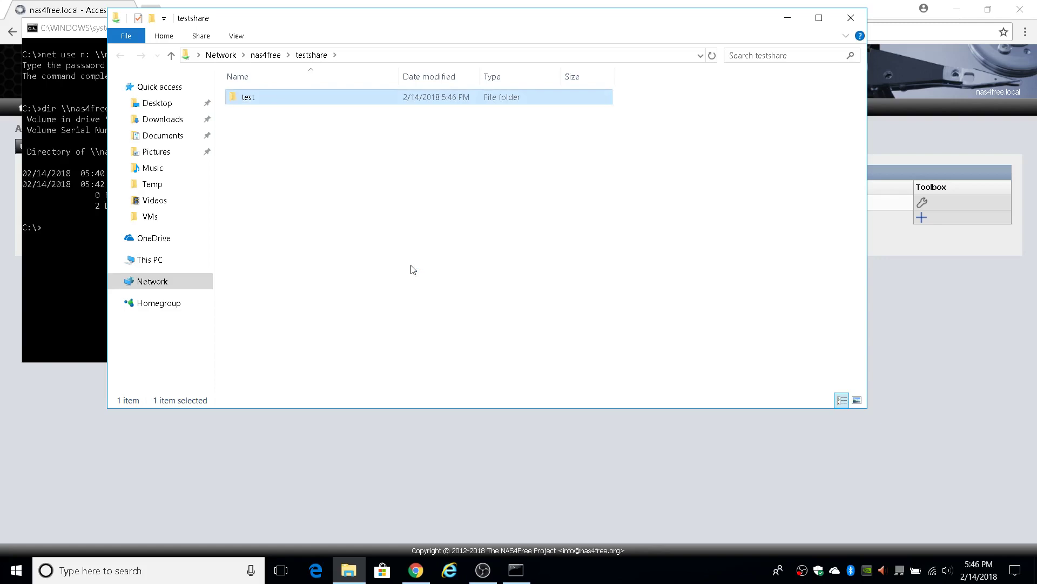
# Step: Review the test folder's security permissions for the new user, including Advanced settings
pyautogui.rightClick(250, 103)
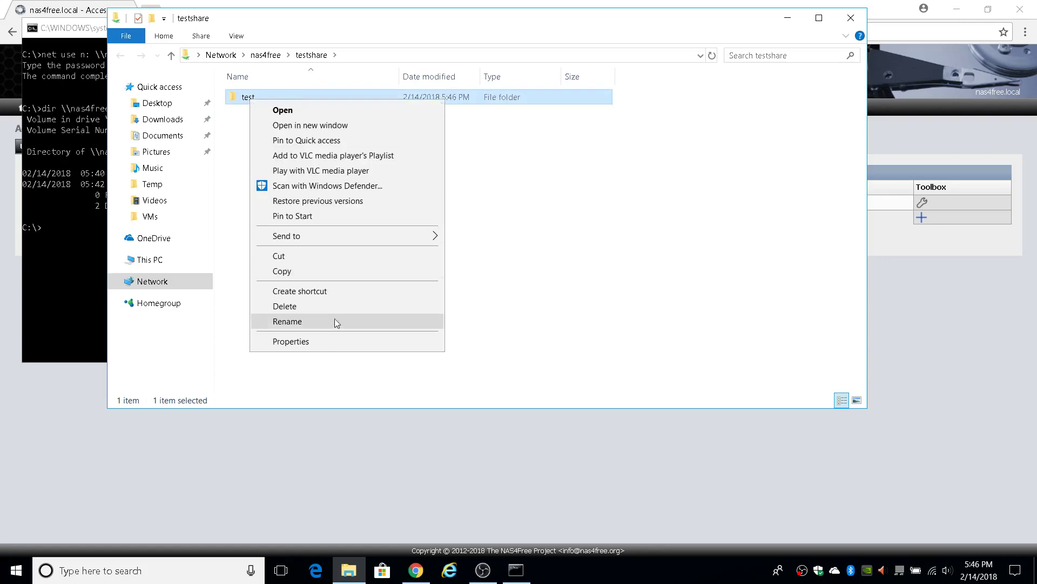
pyautogui.click(334, 337)
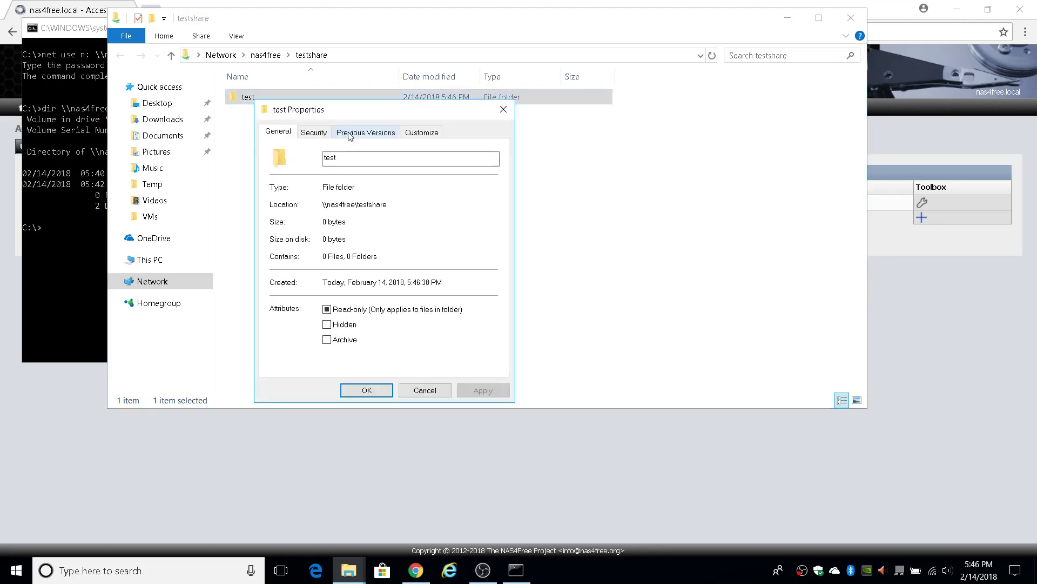
pyautogui.click(315, 132)
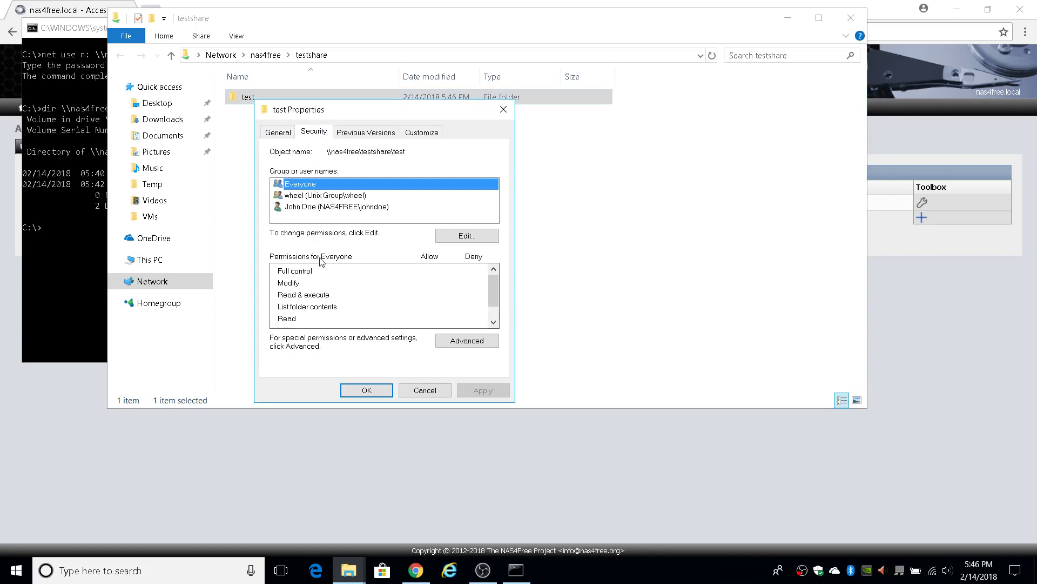
pyautogui.click(493, 322)
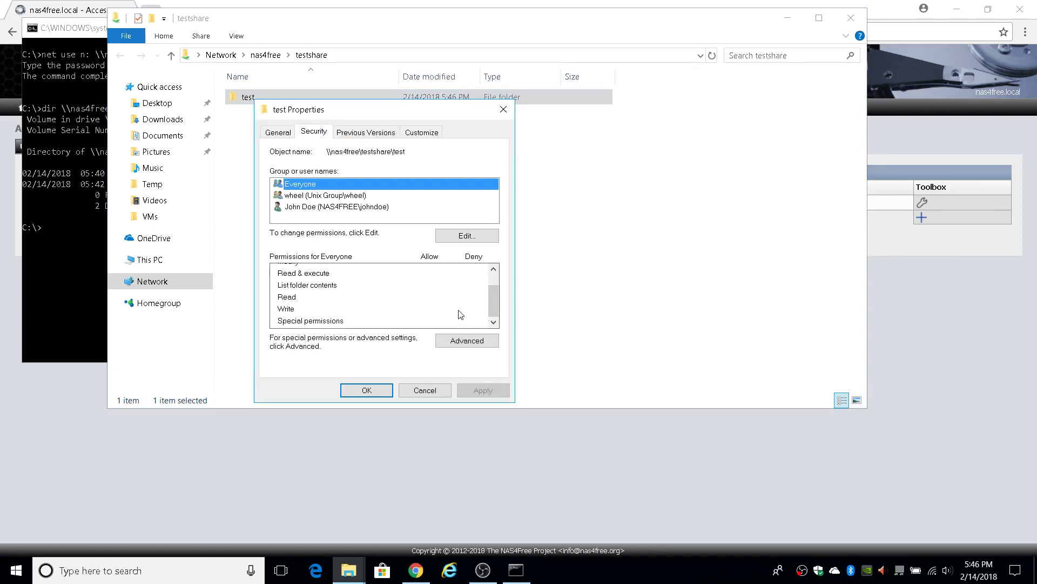
pyautogui.click(306, 208)
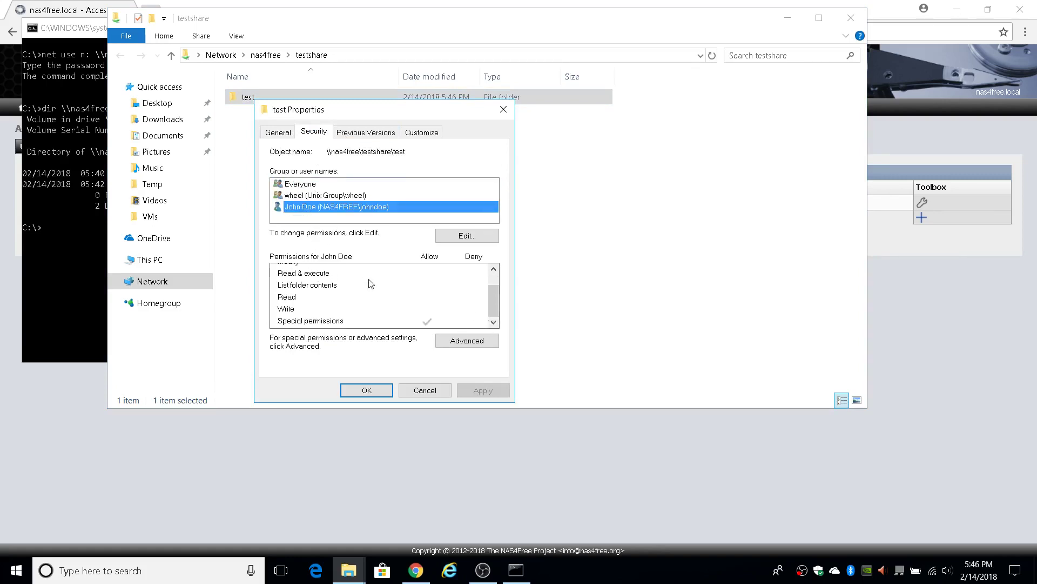
pyautogui.click(471, 349)
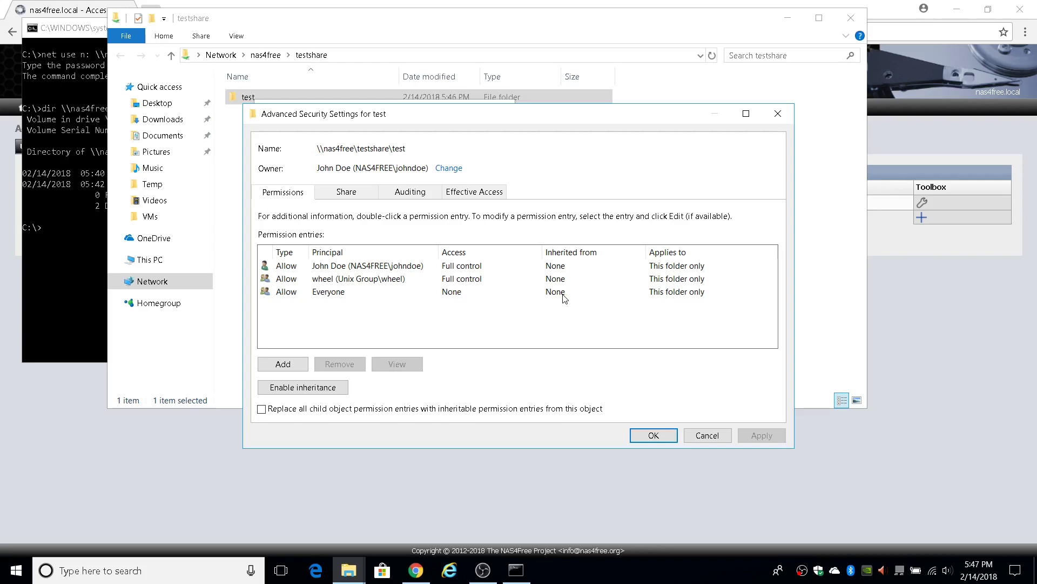
pyautogui.click(658, 436)
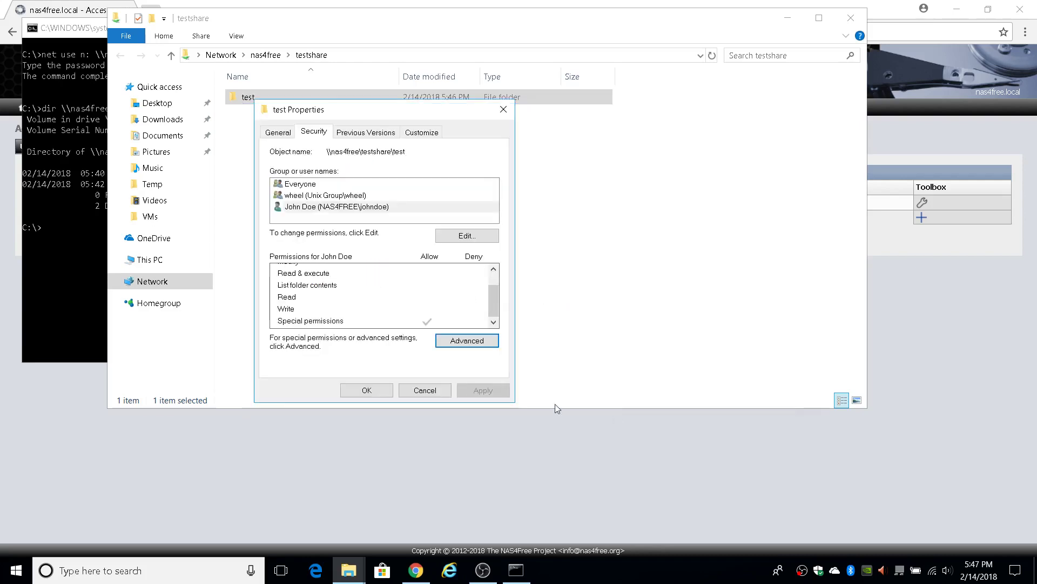
pyautogui.click(377, 392)
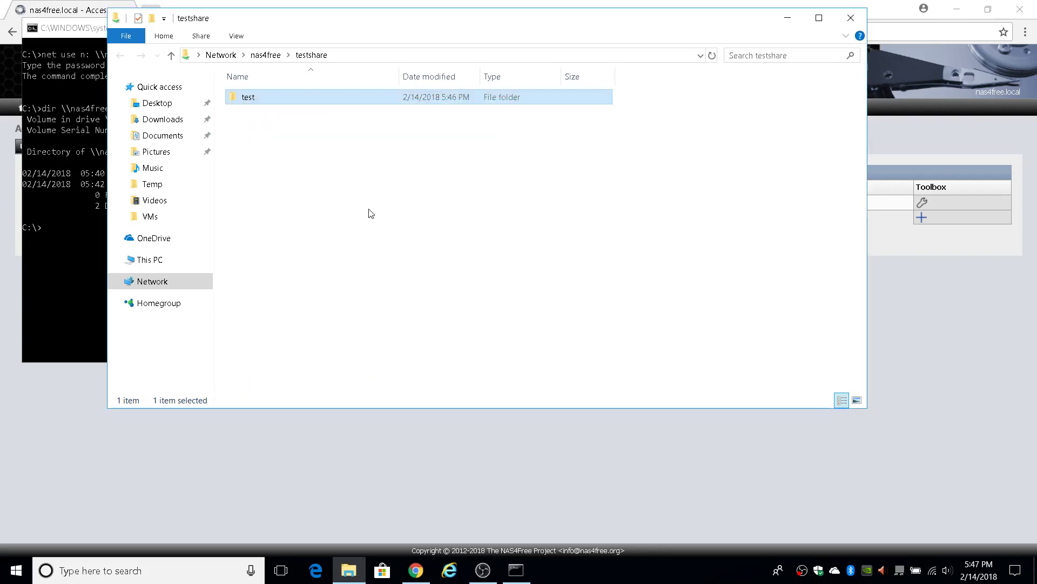